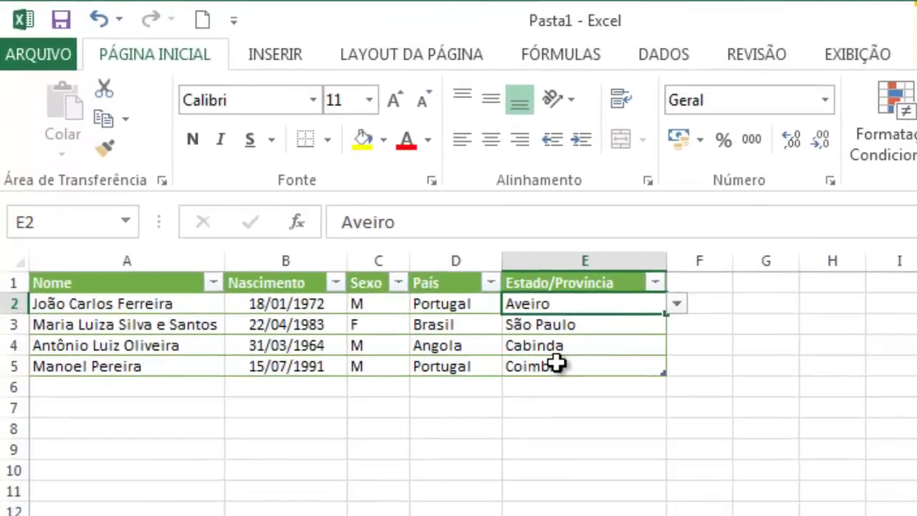
Step: Check the Sexo dropdown in C2 for the first person, keeping M
click(381, 304)
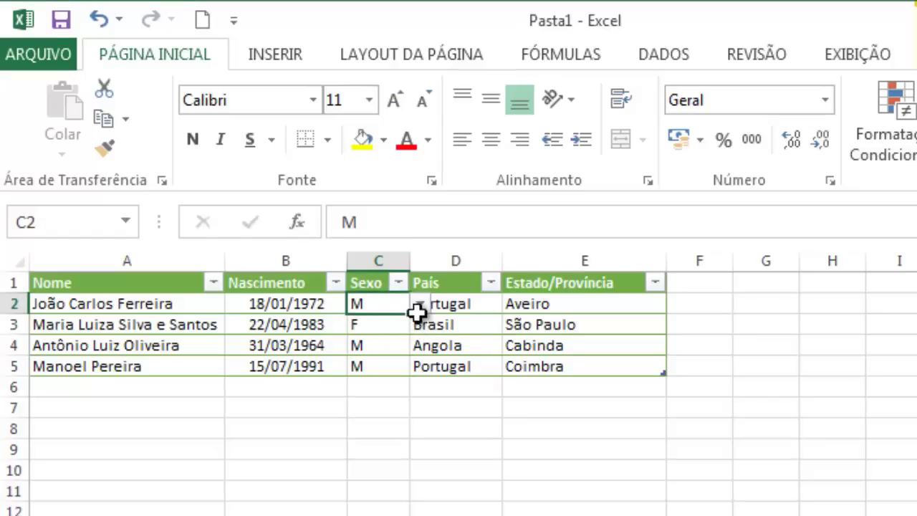
click(420, 305)
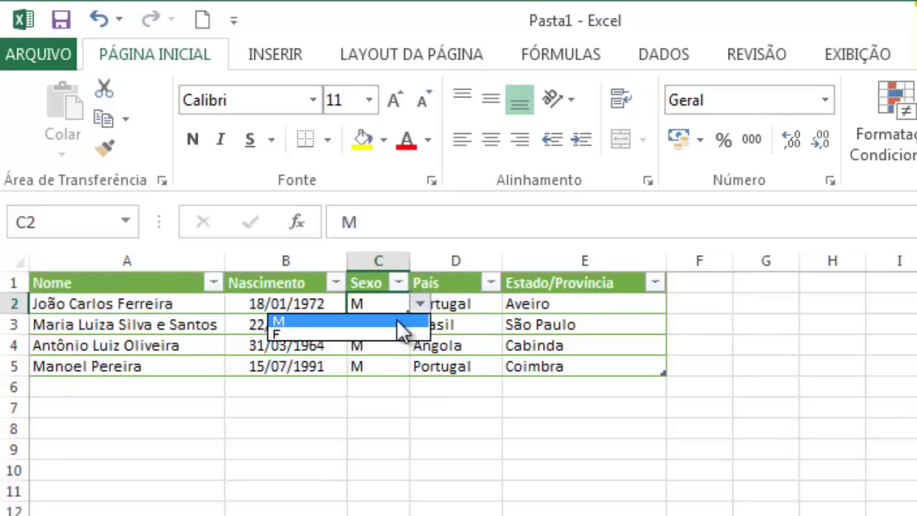
click(397, 319)
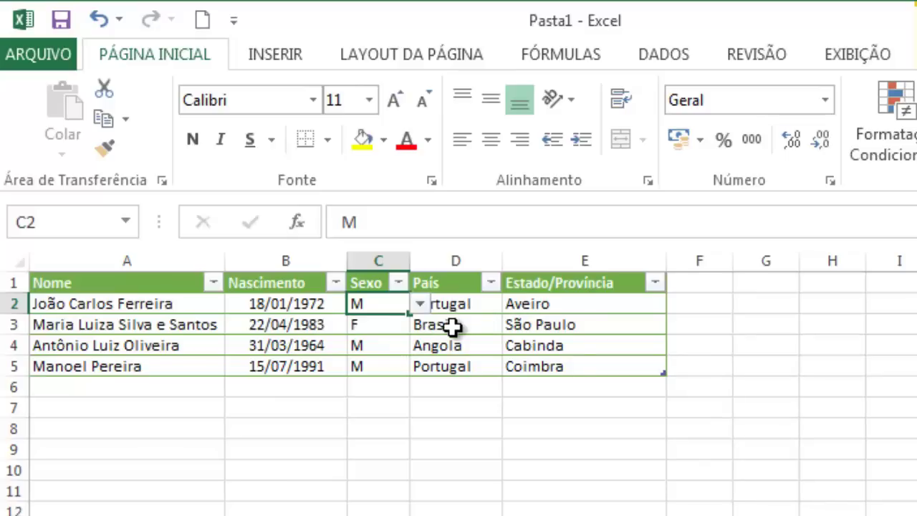
Step: Add a blank row 6 to the table from the last region cell, Coimbra
click(466, 304)
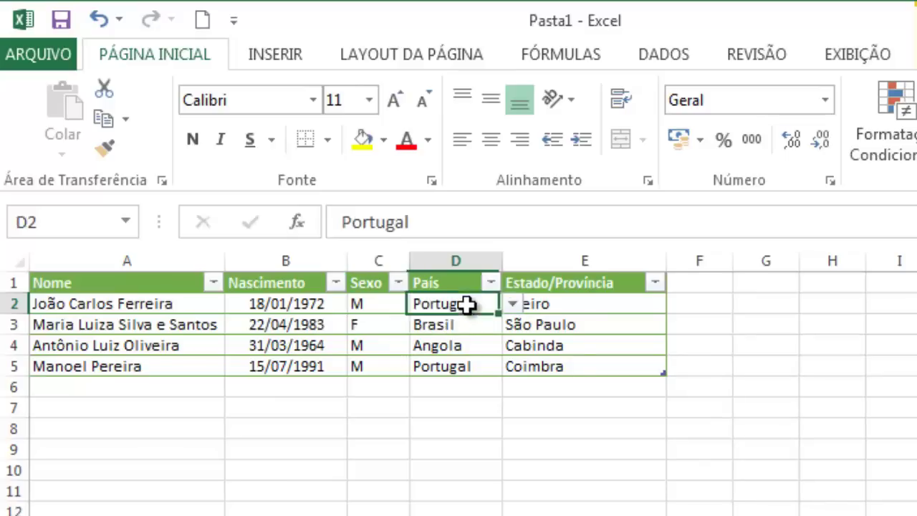
click(546, 366)
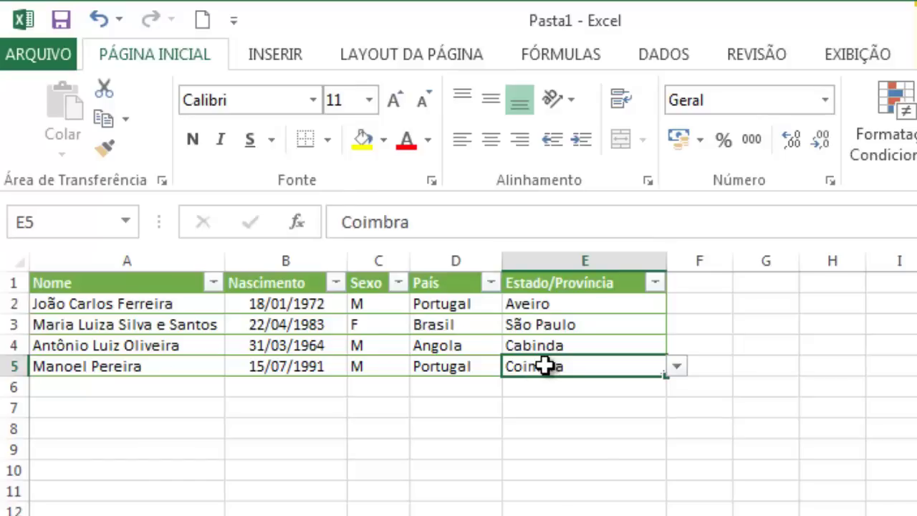
key(Tab)
click(459, 389)
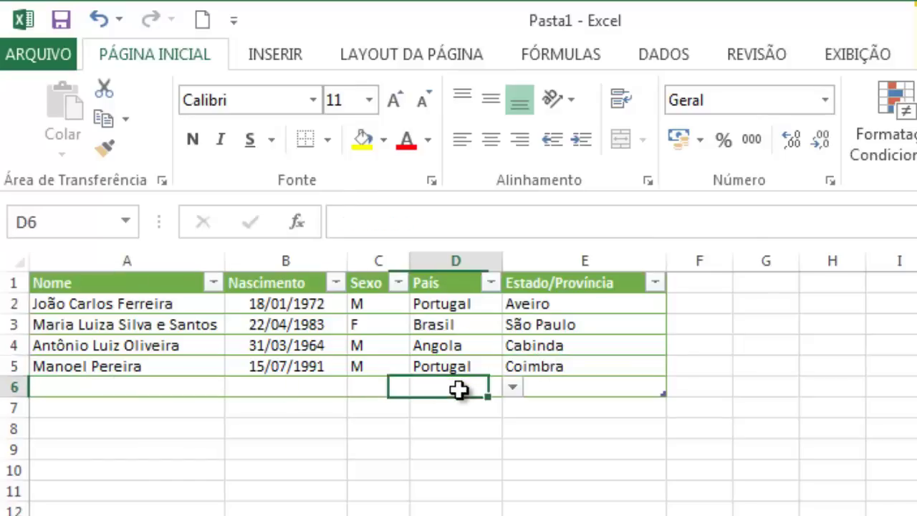
click(544, 387)
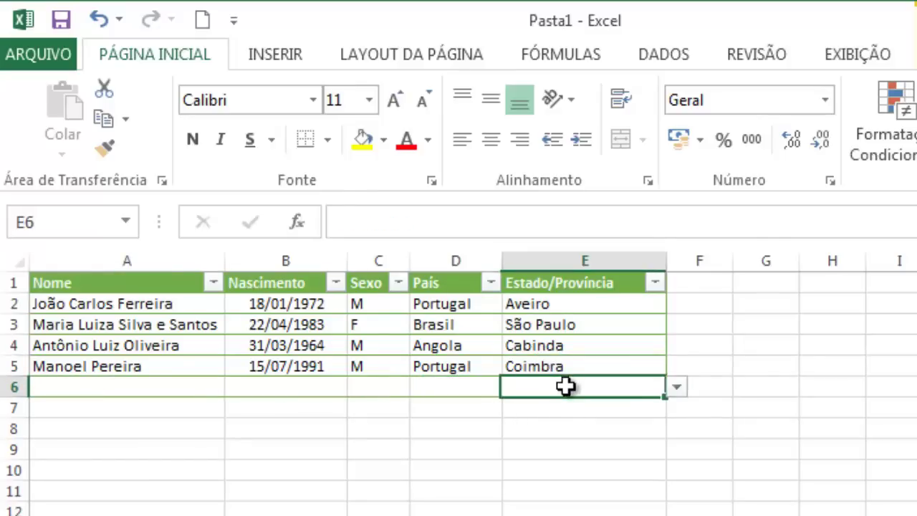
click(455, 388)
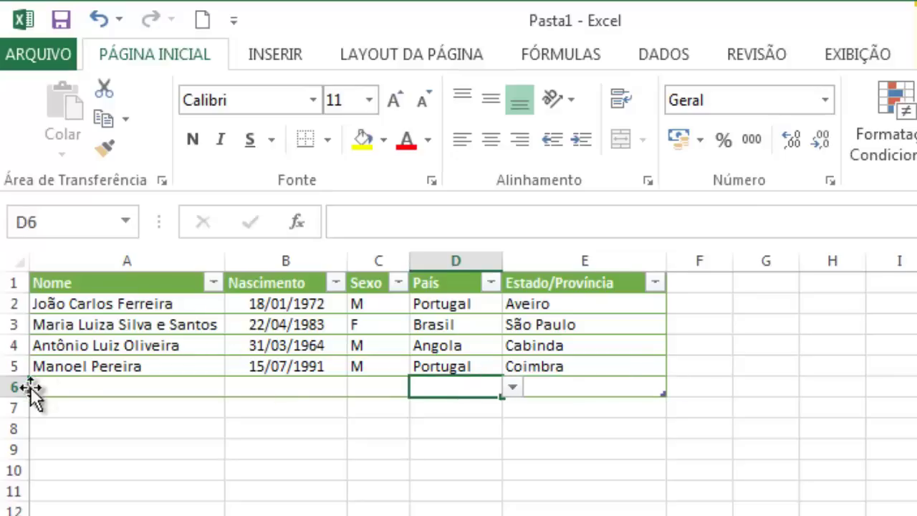
click(69, 388)
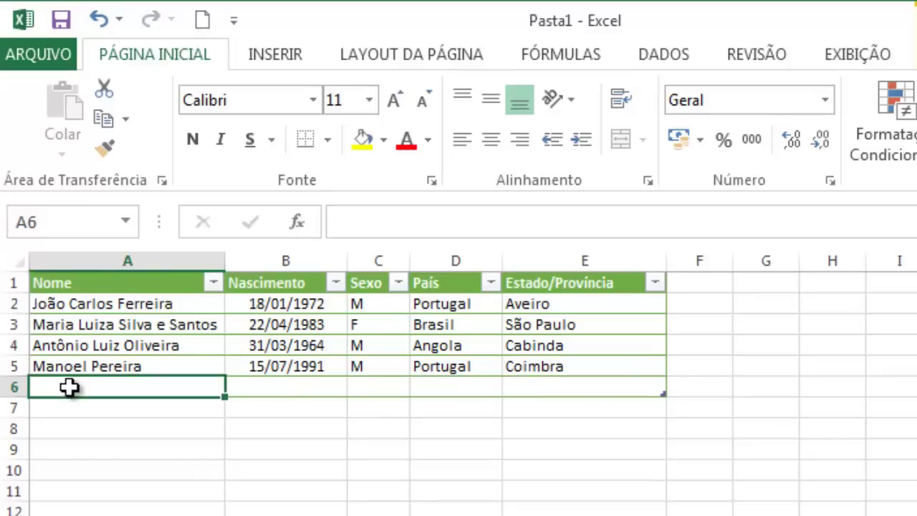
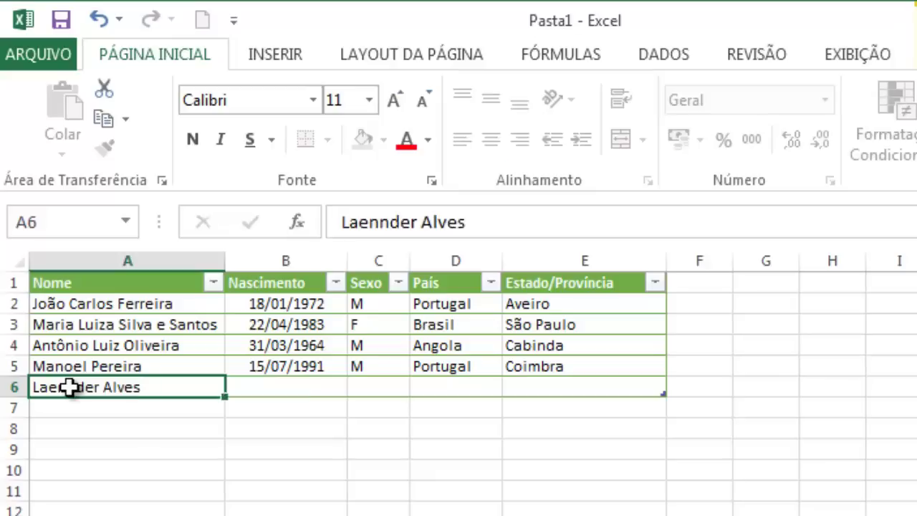
key(Tab)
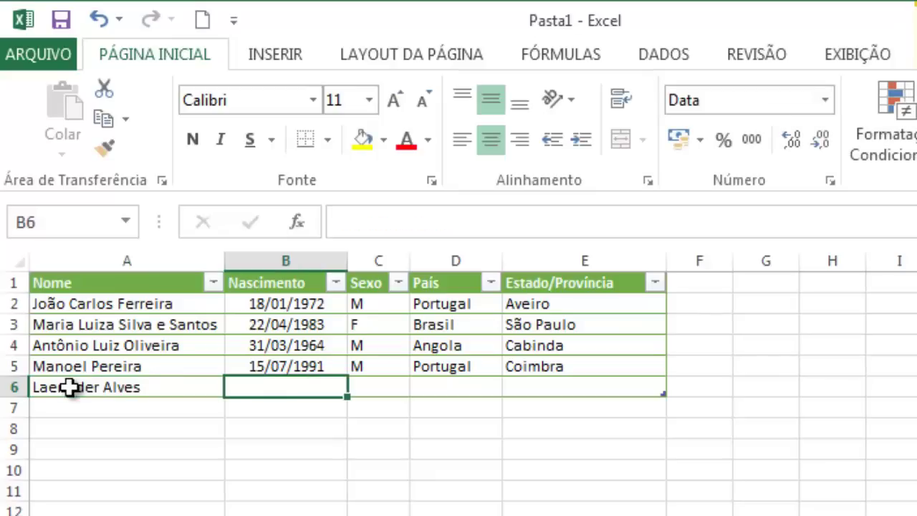
text(07/07/1988)
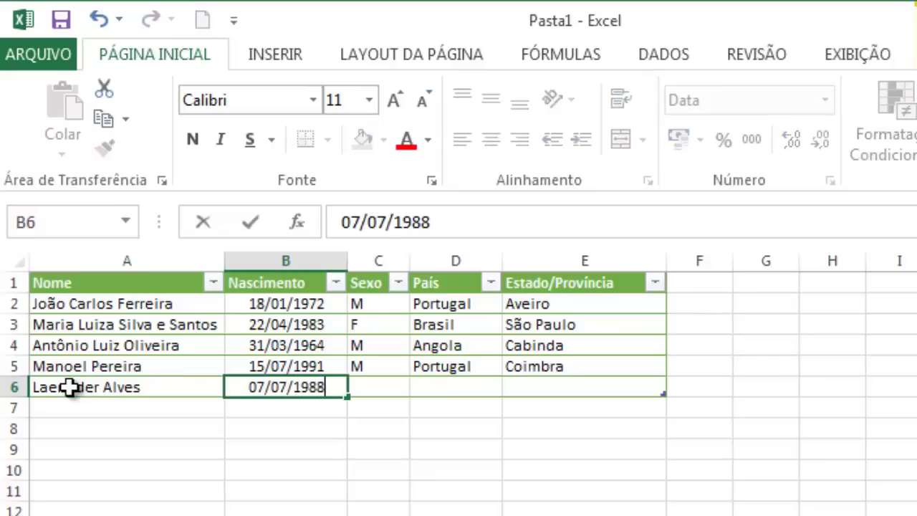
key(Tab)
text(M)
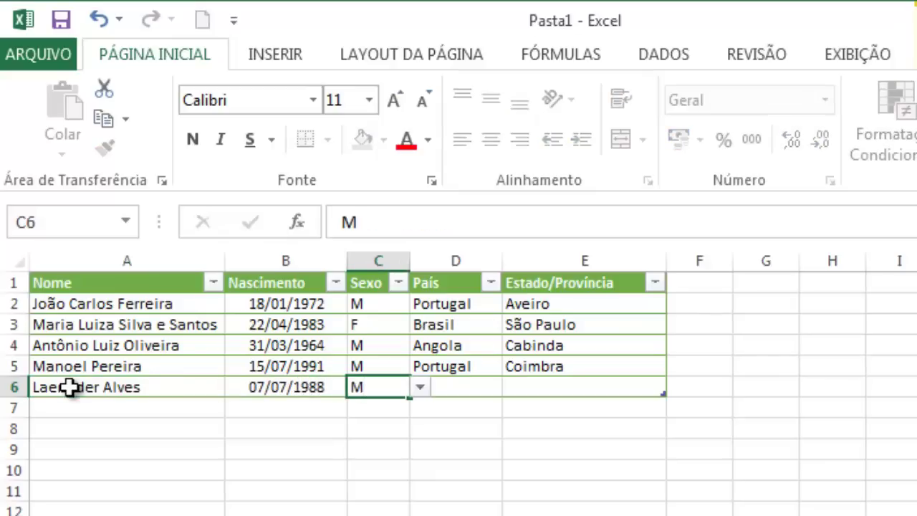
key(Tab)
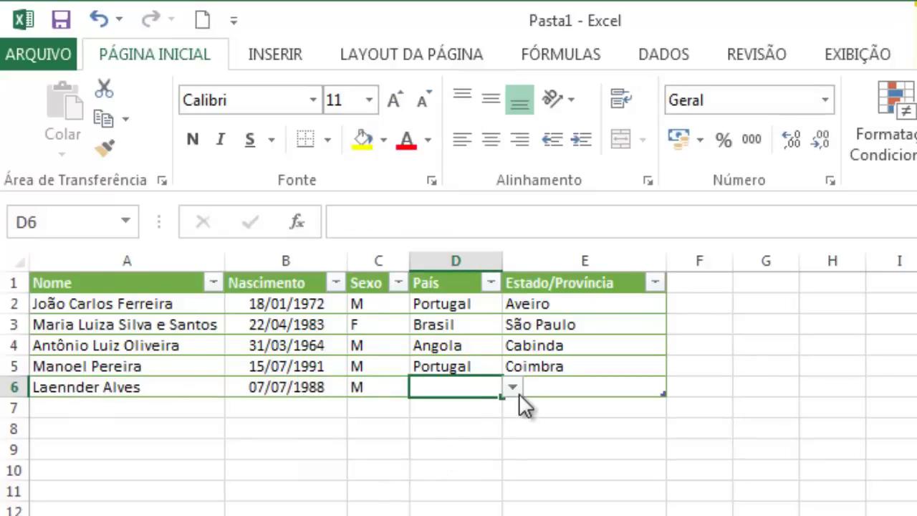
click(514, 391)
click(479, 418)
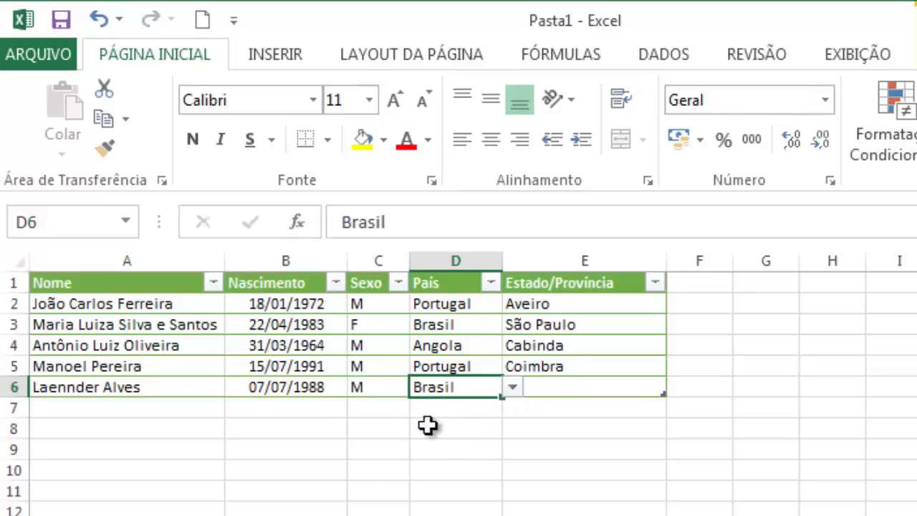
click(627, 389)
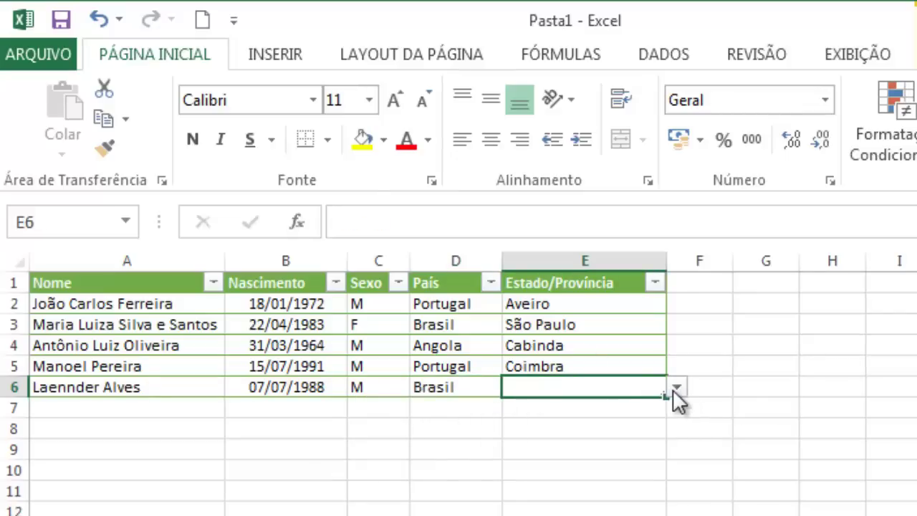
Step: Choose Minas Gerais as row 6's region under Brasil
click(675, 389)
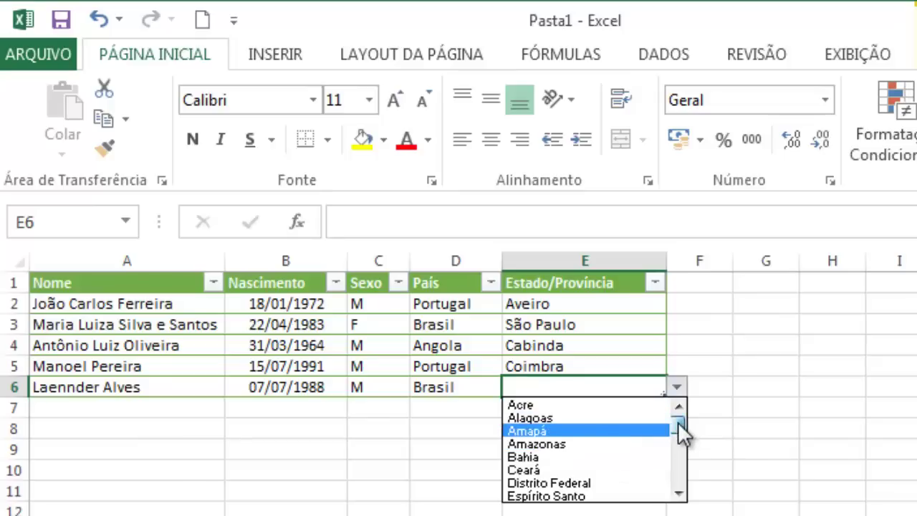
drag(678, 422, 680, 439)
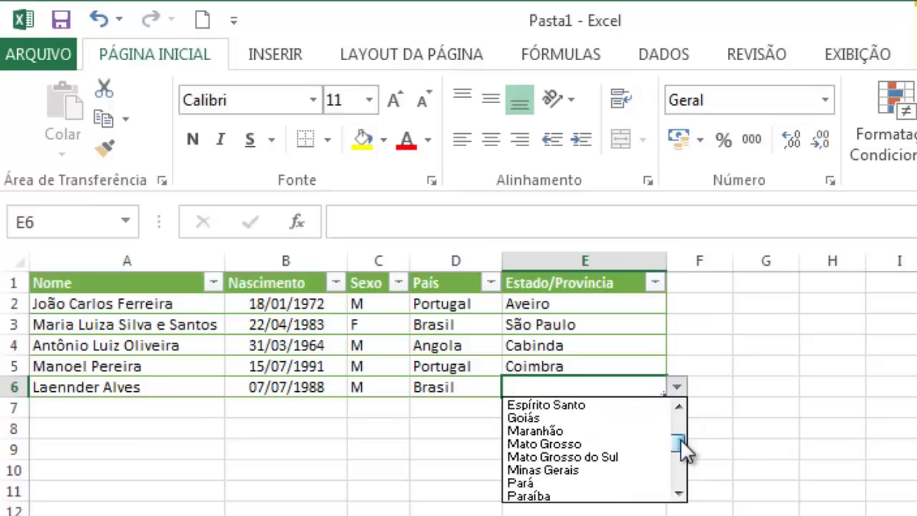
click(582, 473)
Step: Change row 6's country to Angola and pick Zaire as its province
click(480, 390)
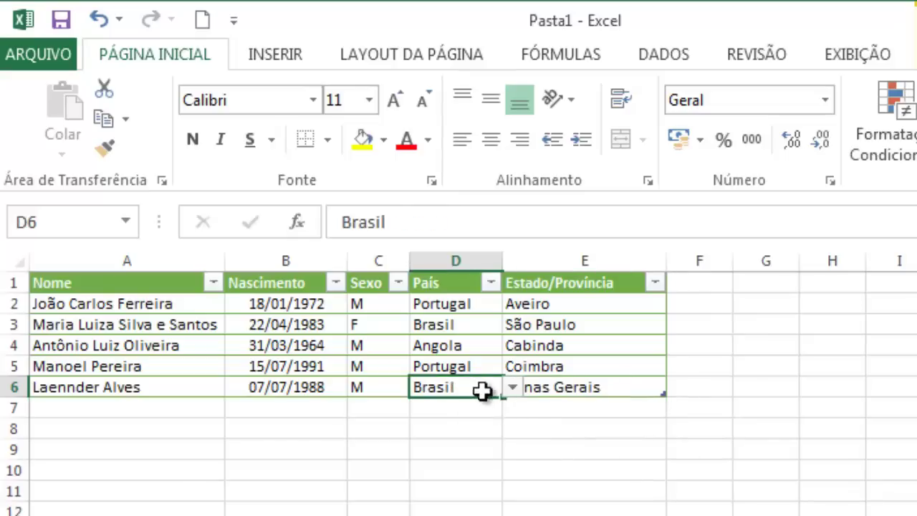
click(512, 387)
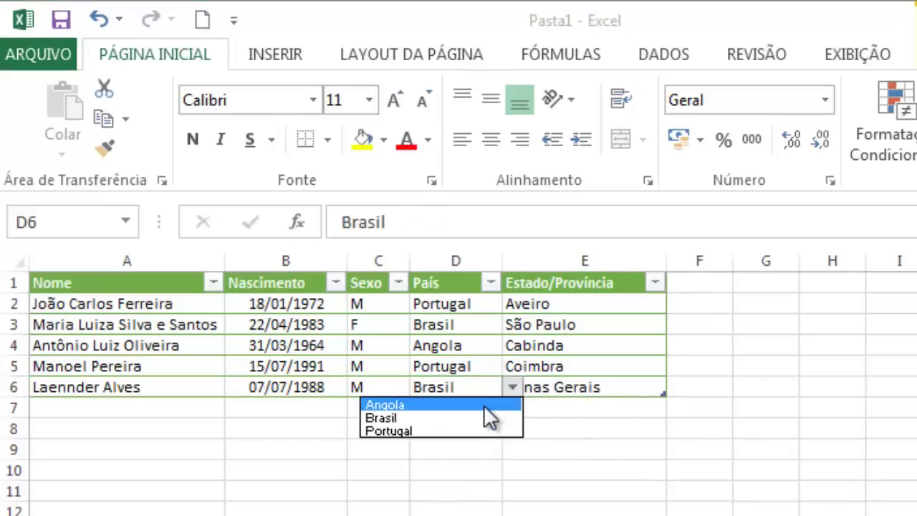
click(483, 405)
click(639, 393)
click(676, 388)
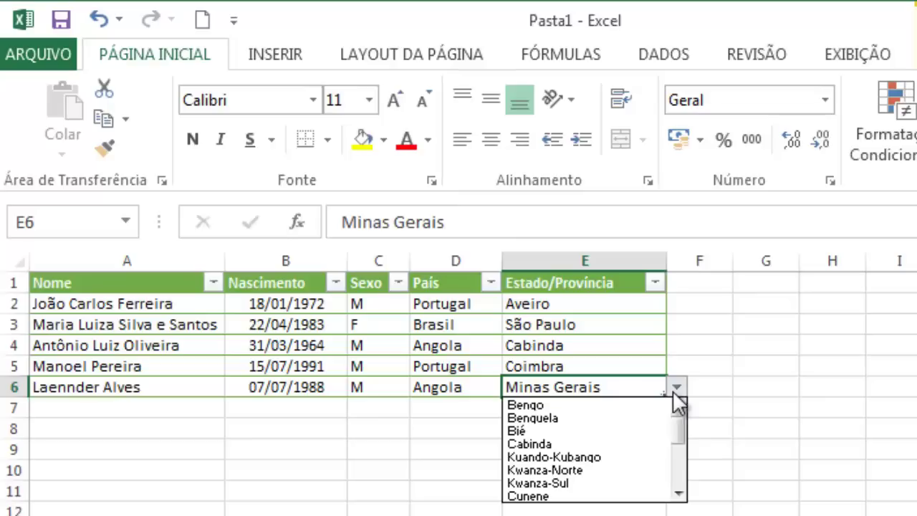
drag(684, 438, 680, 485)
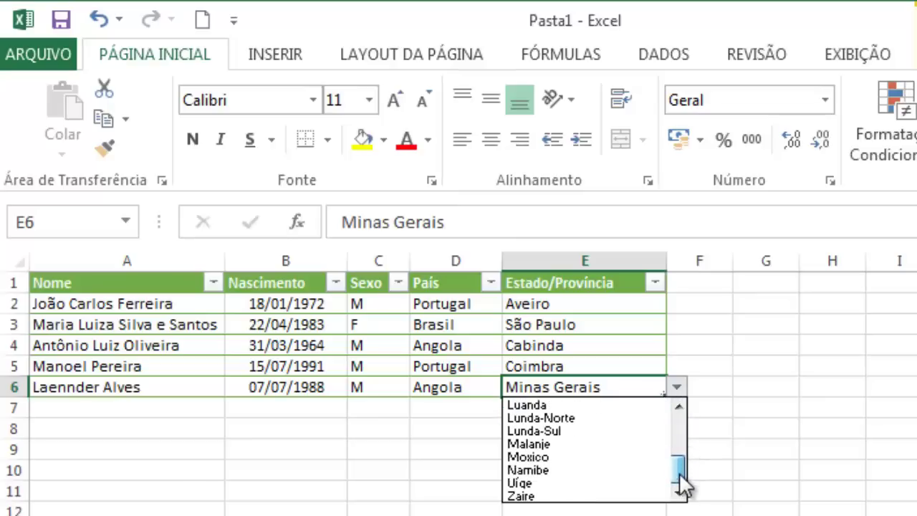
click(622, 496)
Step: Set row 6's country to Portugal, then switch to the Pasta2 workbook
click(485, 387)
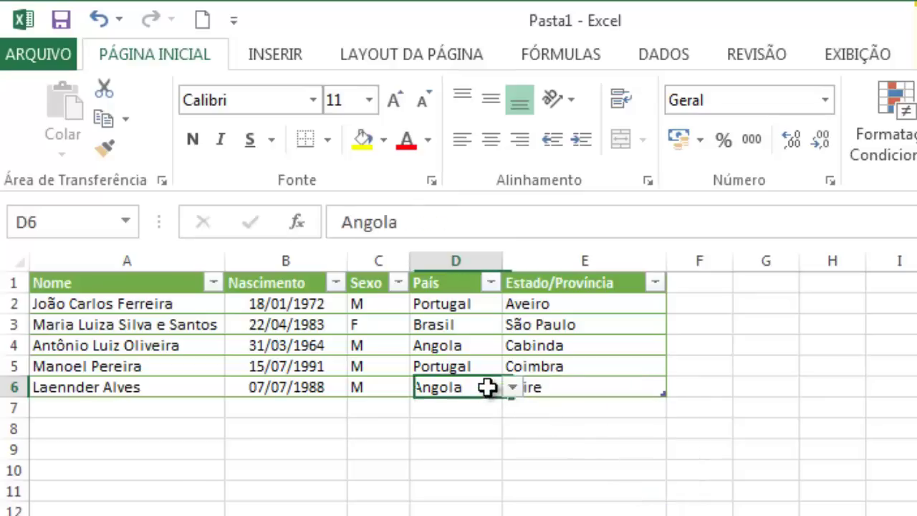
click(510, 388)
click(479, 429)
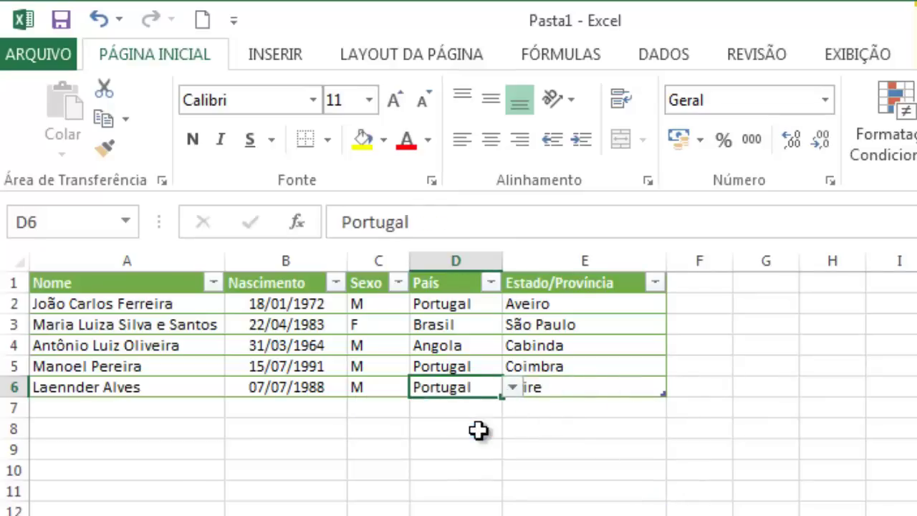
key(ctrl+a)
click(589, 380)
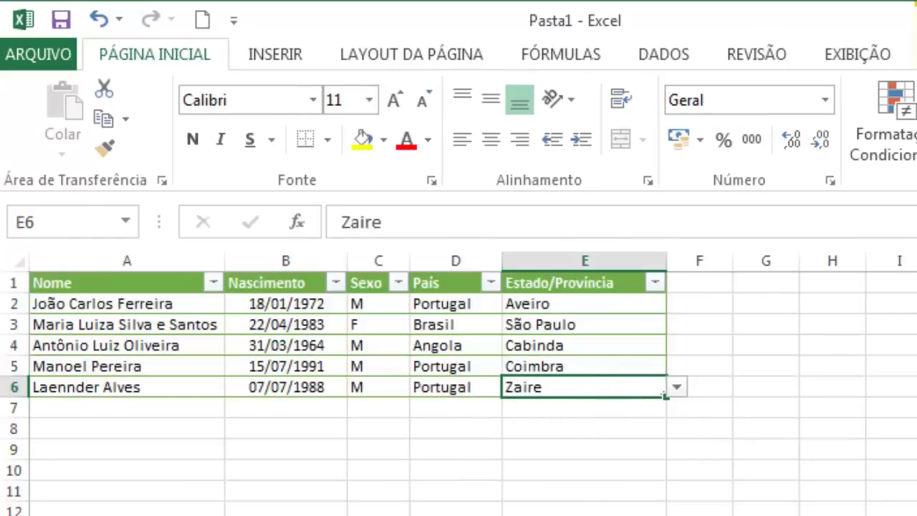
key(alt+Tab)
key(alt+Tab)
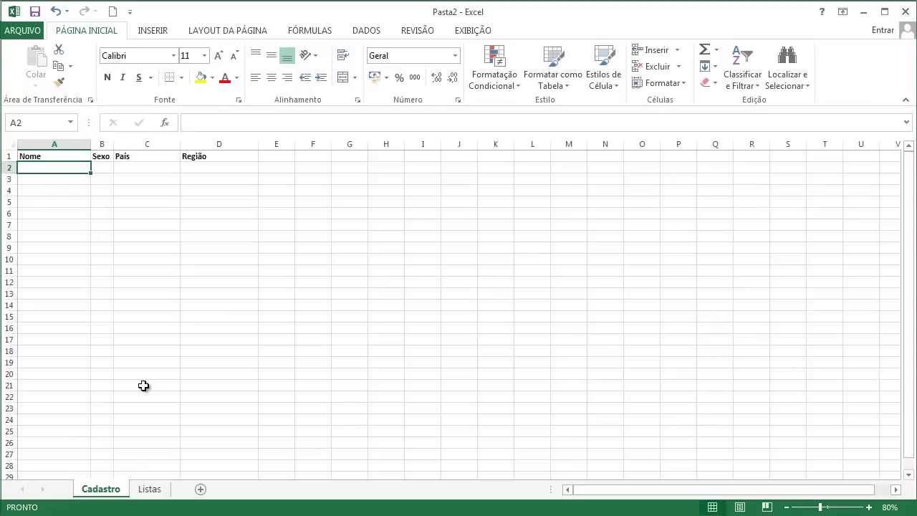
Step: Go to the Listas sheet and select Angola's province list, A2:A19
click(152, 488)
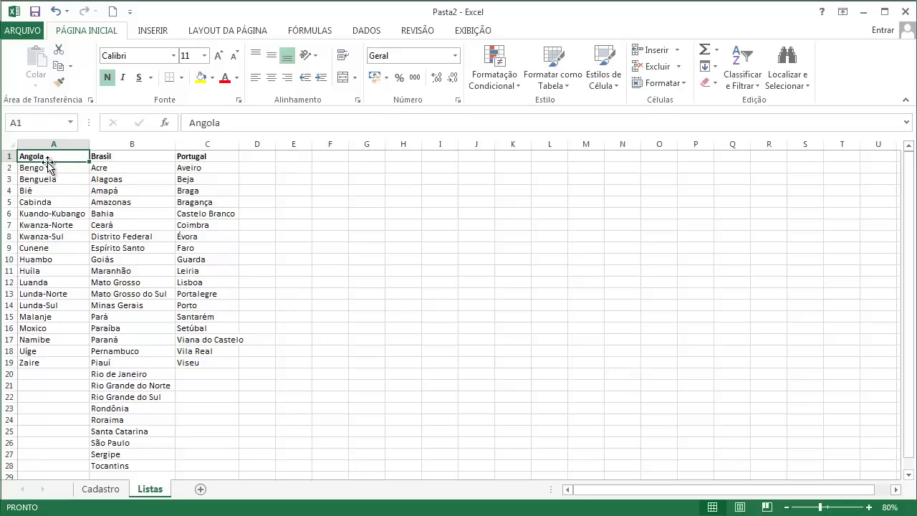
drag(43, 165, 43, 362)
click(126, 168)
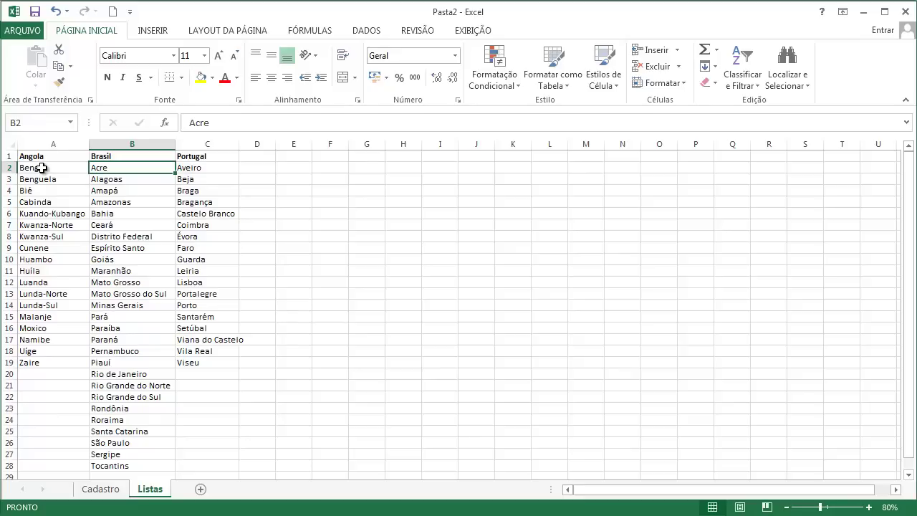
drag(42, 168, 37, 363)
Step: Name the Brasil state list B2:B28 'Brasil' via the Name Box
click(31, 120)
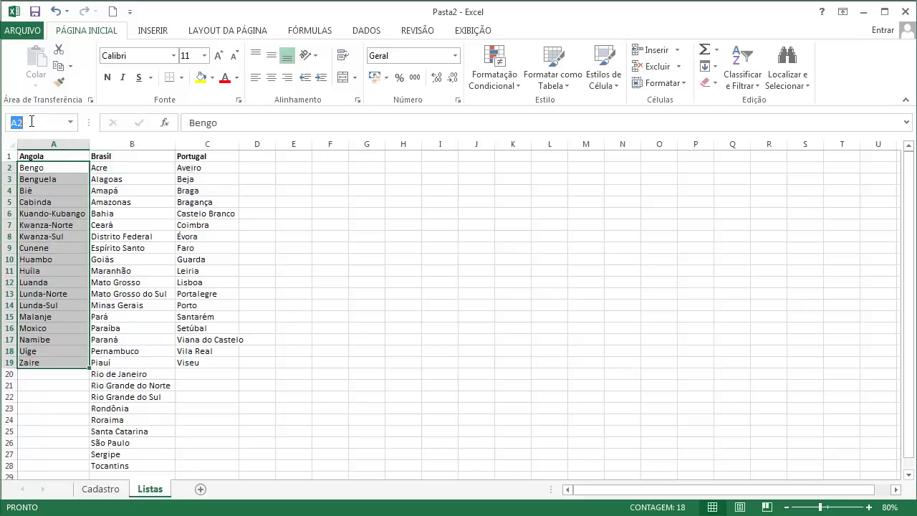
text(a)
click(105, 169)
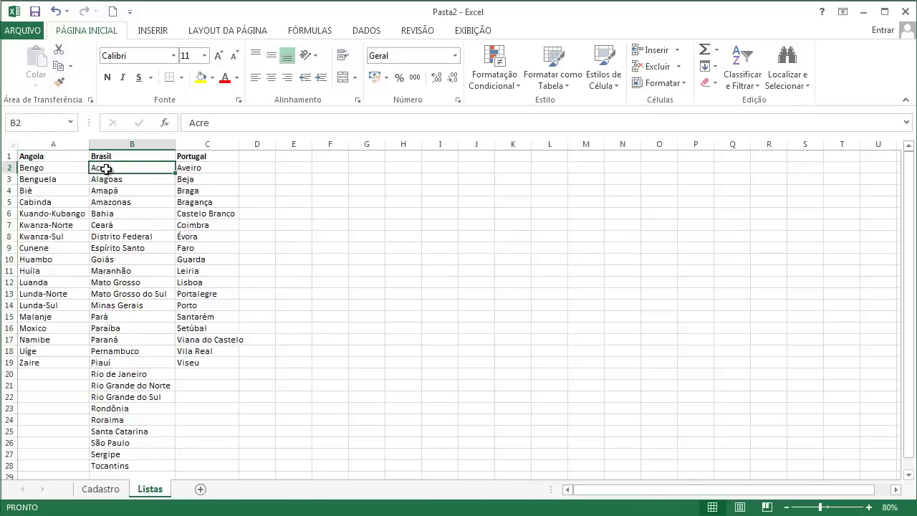
key(ctrl+shift+Down)
click(34, 122)
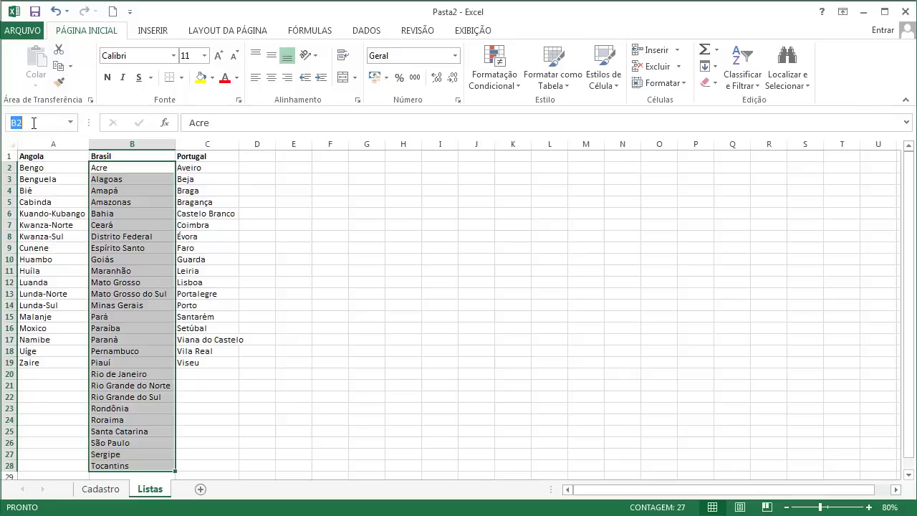
key(Return)
Step: Name the Portugal district list C2:C19 'Portugal' via the Name Box
click(213, 170)
key(ctrl+shift+Down)
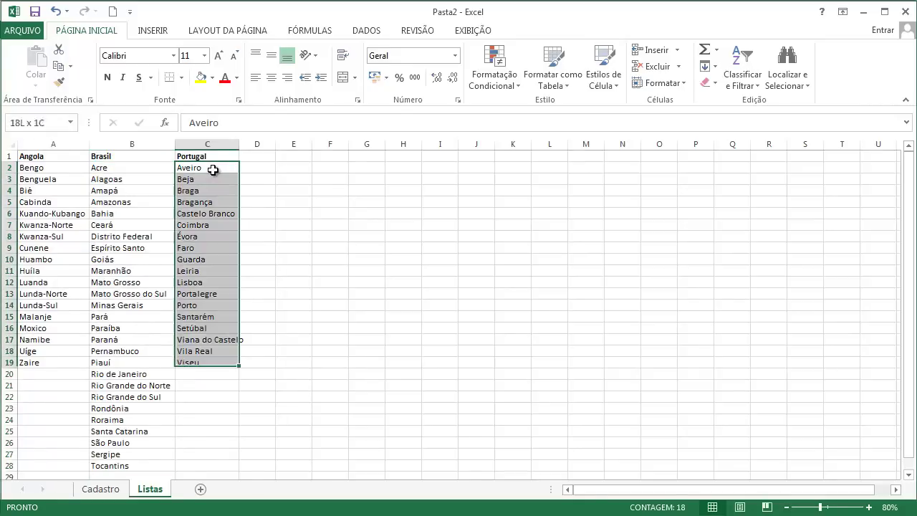
click(40, 123)
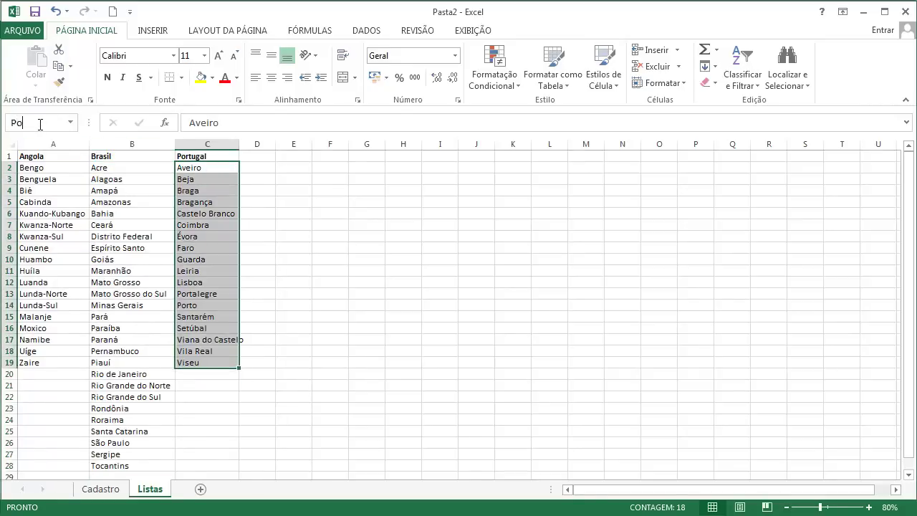
click(40, 123)
text(Po)
key(Escape)
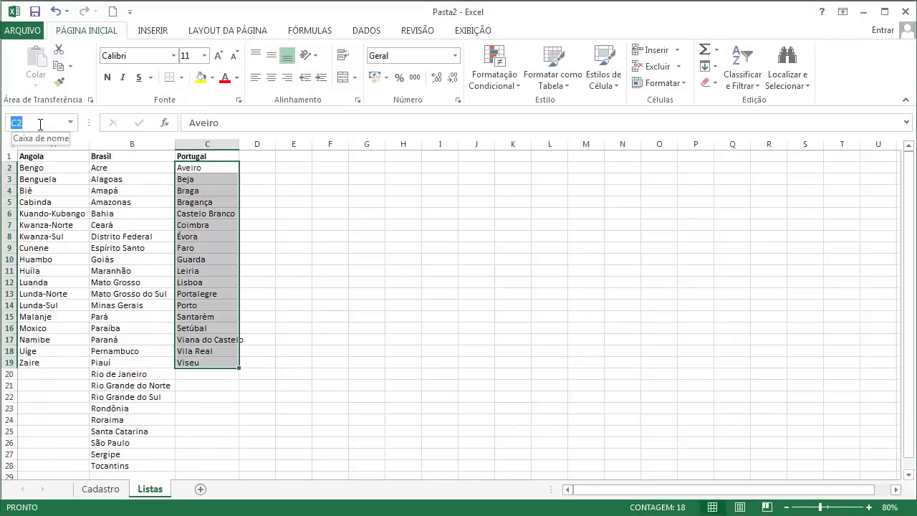
click(40, 124)
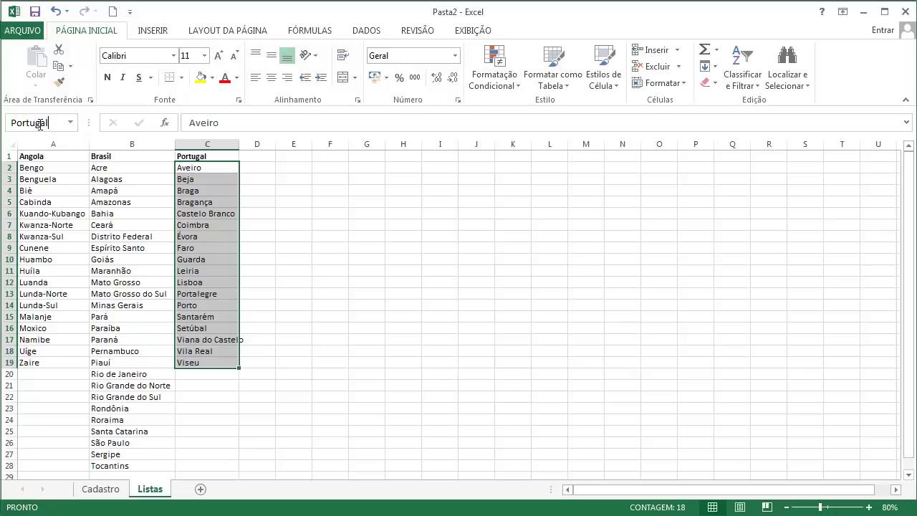
key(Return)
click(93, 168)
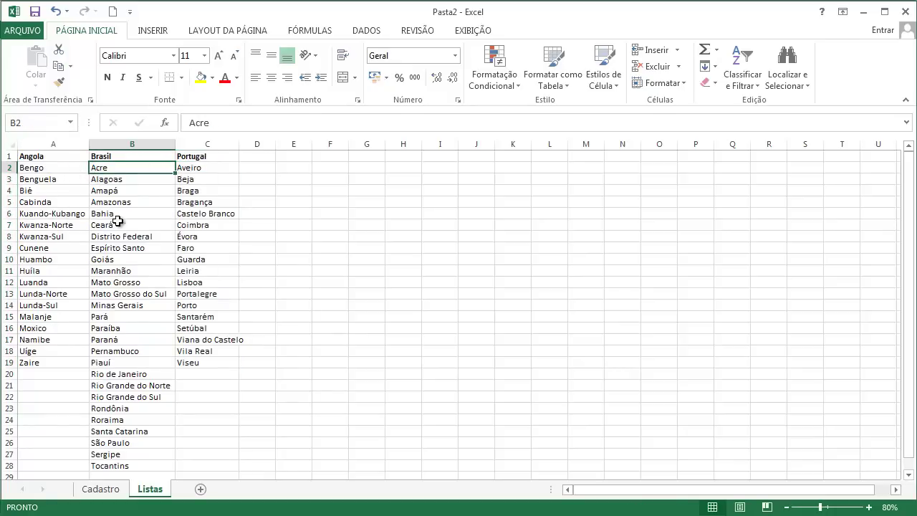
Step: Name the Listas headers A1:C1 (Angola, Brasil, Portugal) 'Paises' and return to Cadastro
click(106, 489)
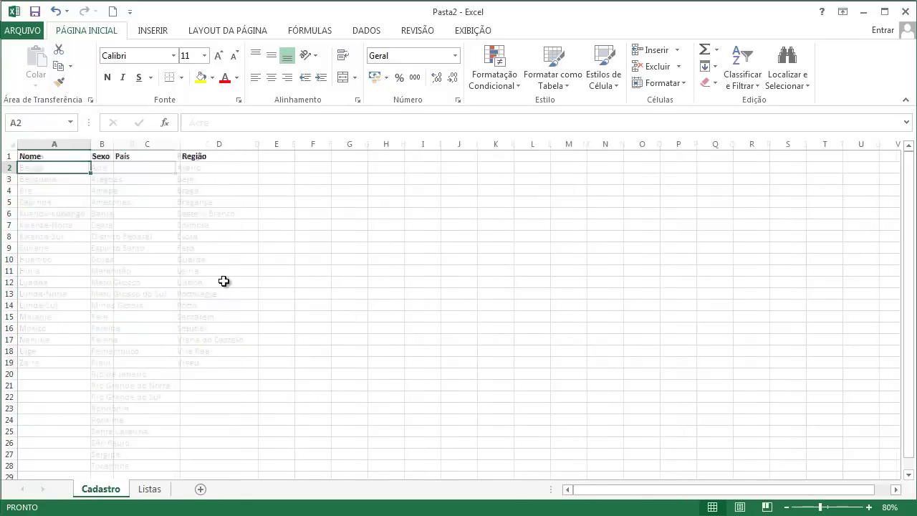
click(166, 168)
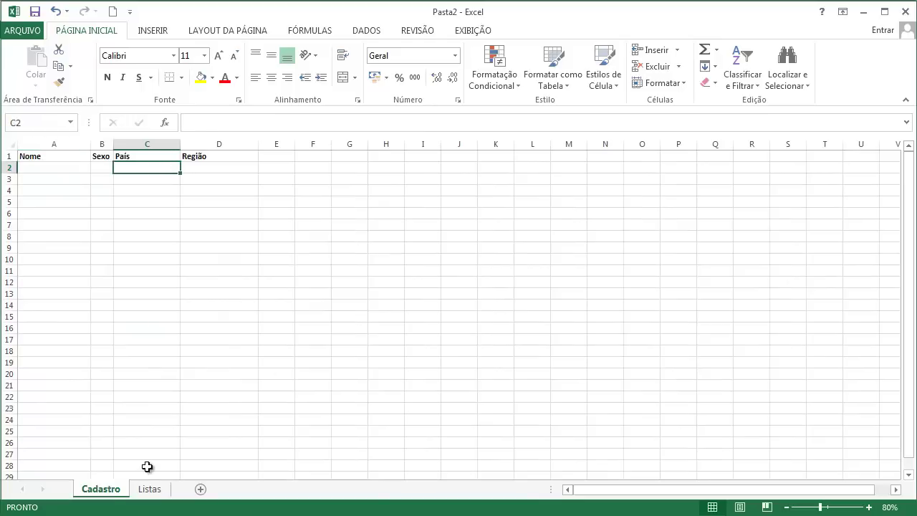
click(151, 489)
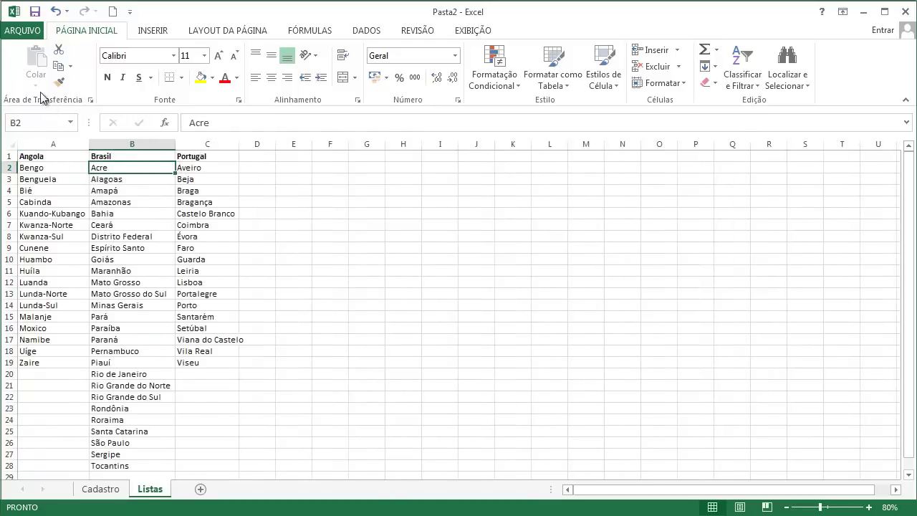
drag(33, 157, 186, 156)
click(44, 120)
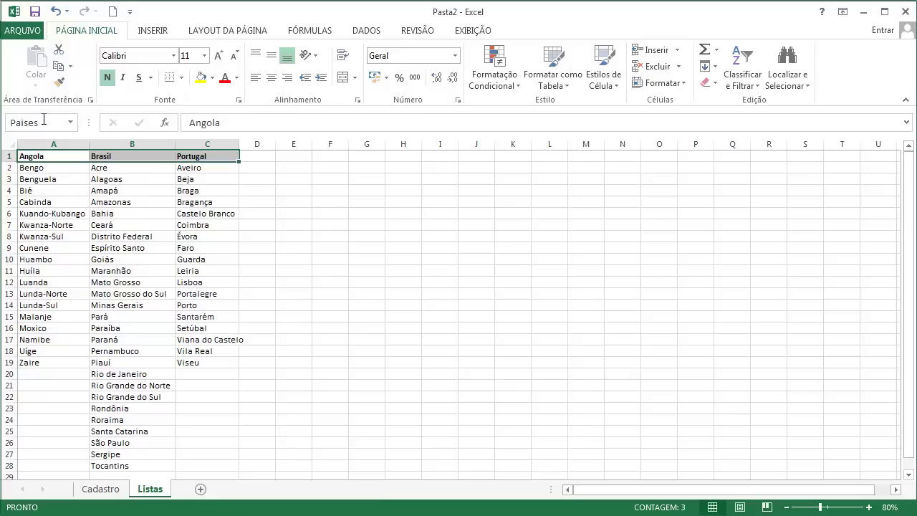
click(117, 491)
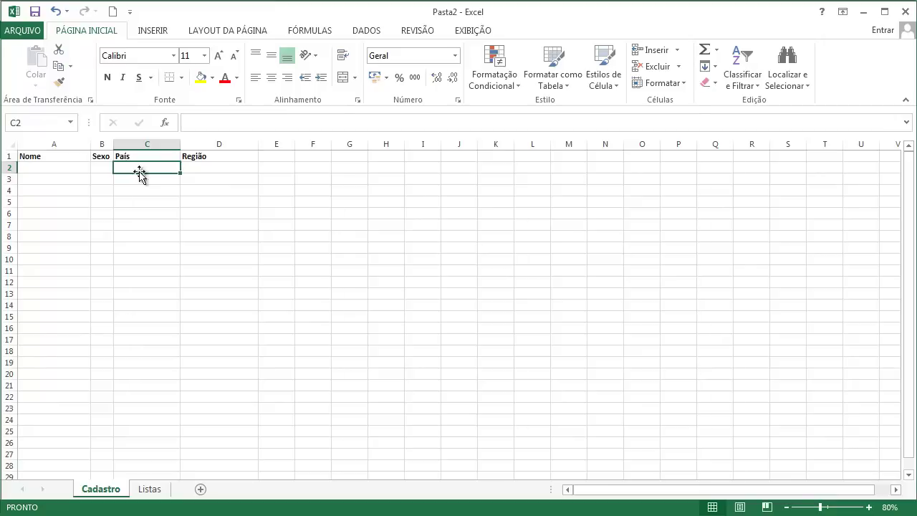
Step: Open Validação de Dados for País cell C2 and set Permitir to Lista
click(198, 168)
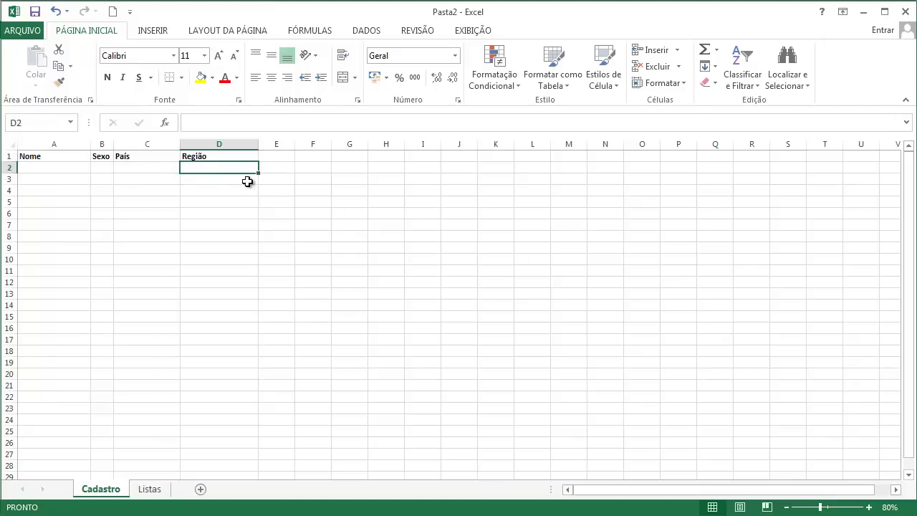
click(160, 170)
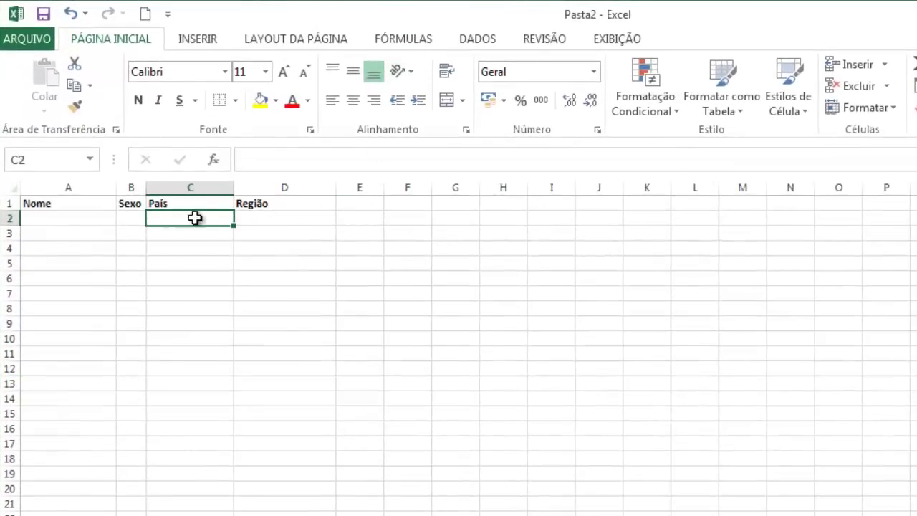
click(473, 38)
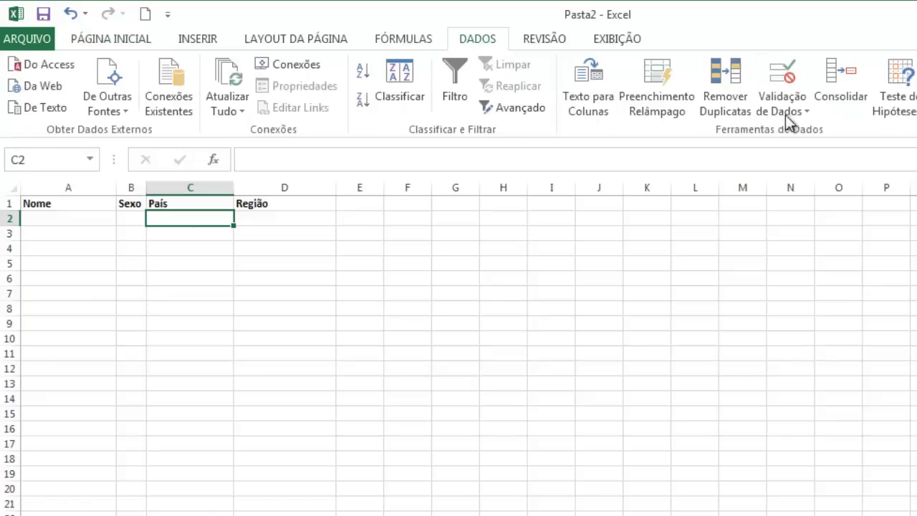
click(784, 81)
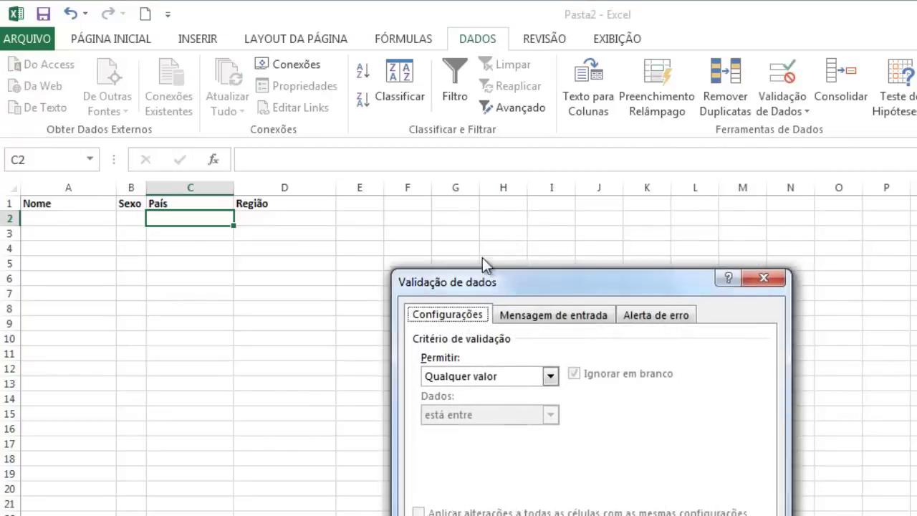
drag(483, 257, 440, 225)
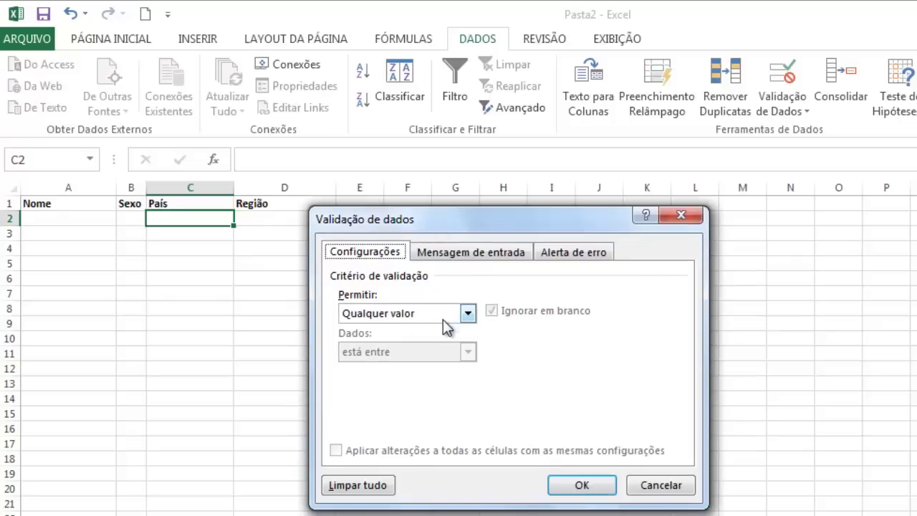
click(442, 315)
click(423, 365)
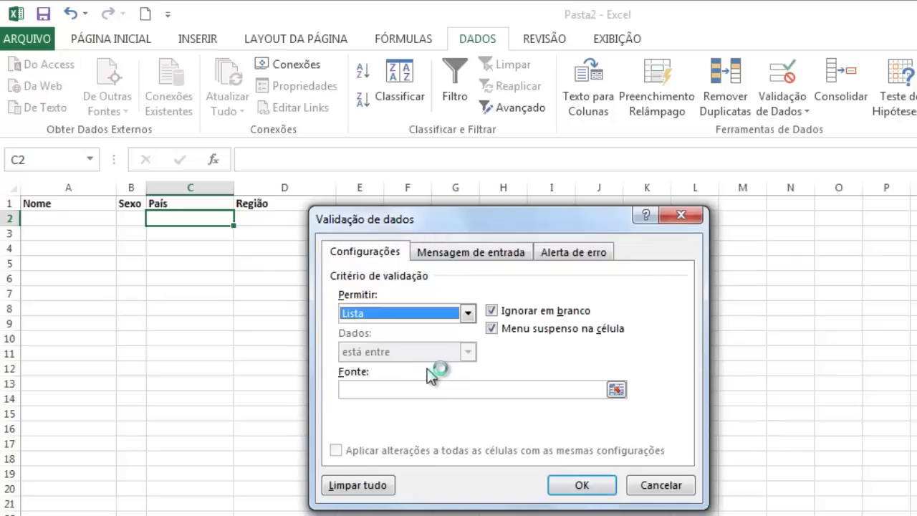
Step: Paste =Paises into Fonte with F3 and apply the validation
click(389, 391)
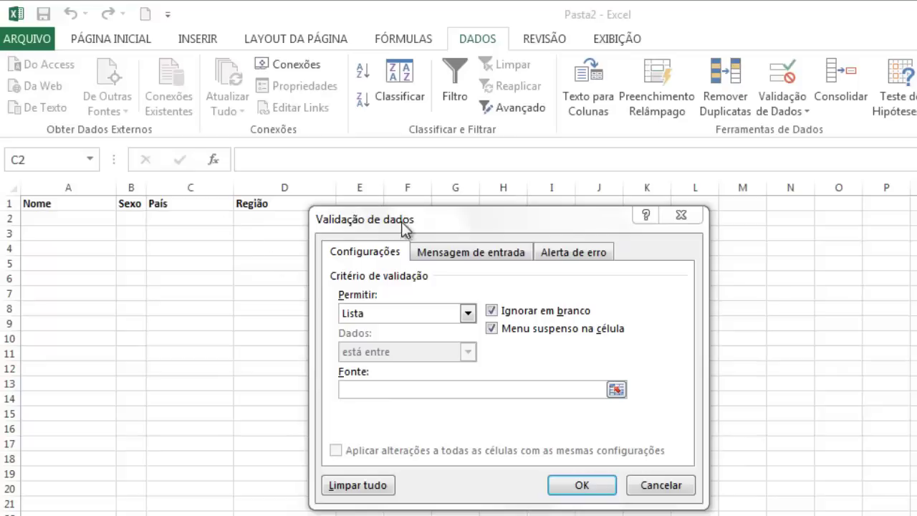
click(404, 228)
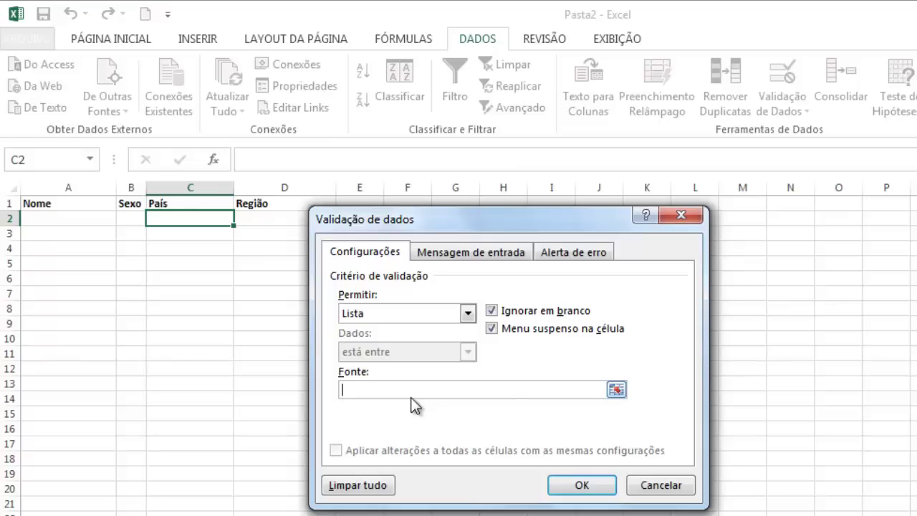
key(F3)
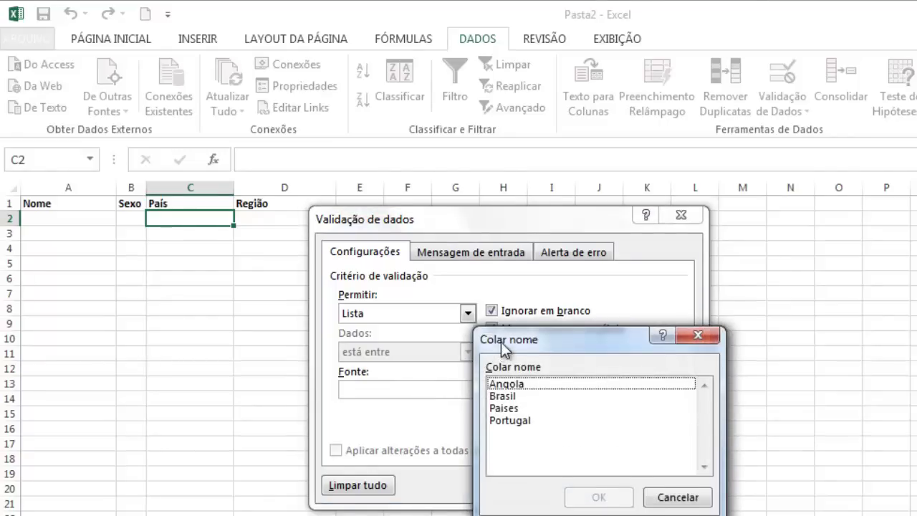
drag(501, 342, 486, 278)
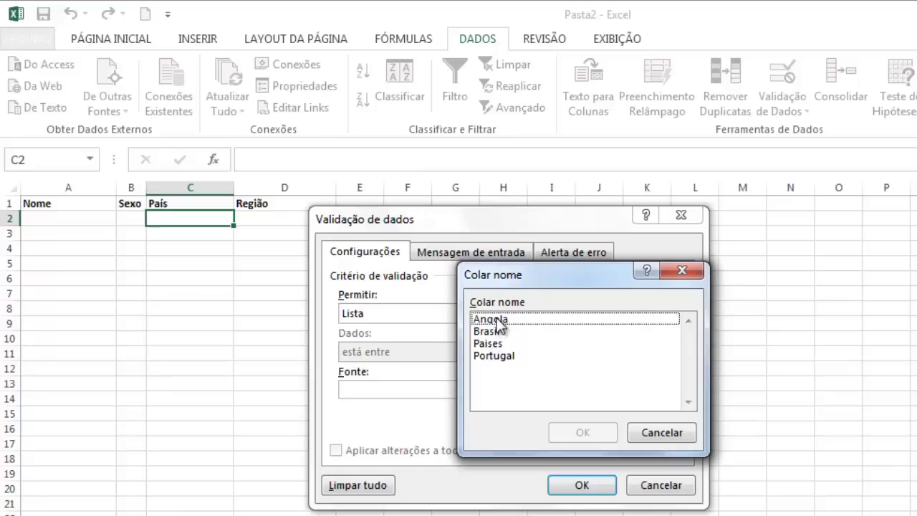
click(498, 344)
click(563, 431)
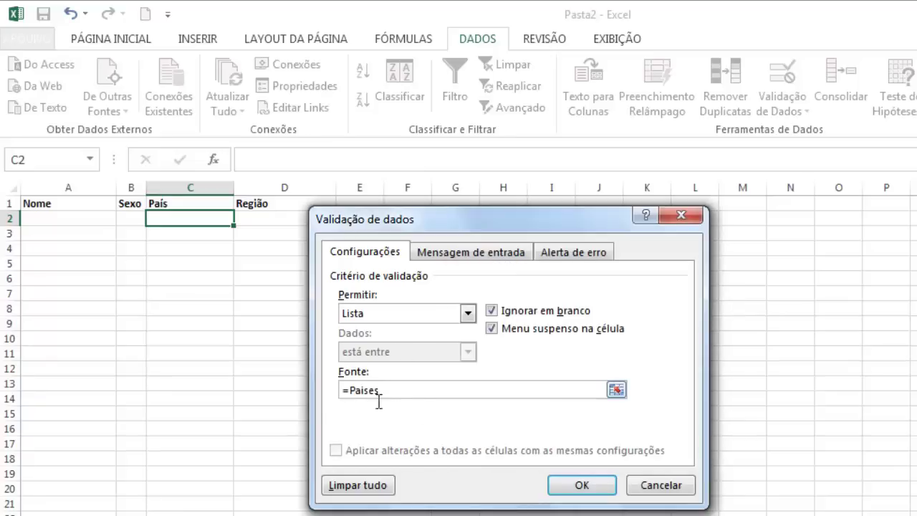
click(588, 484)
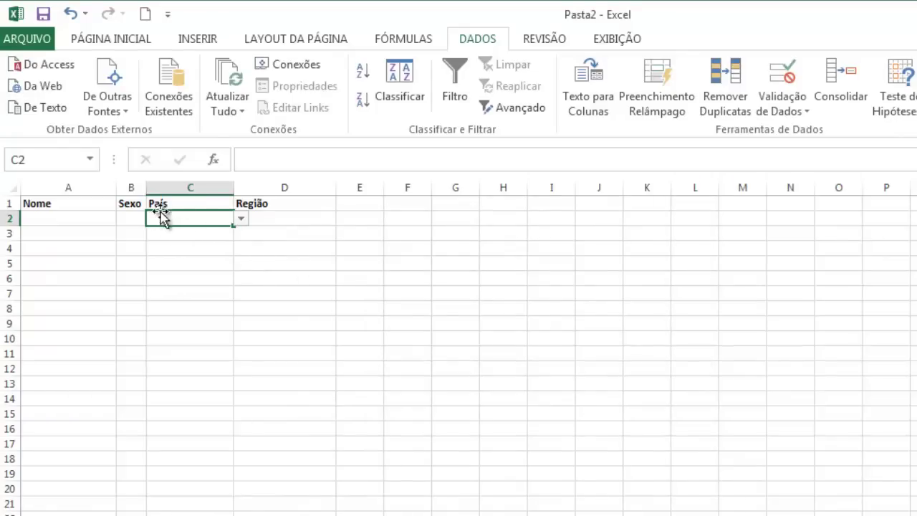
Step: Try C2's País dropdown with Angola, Brasil and Portugal
click(241, 220)
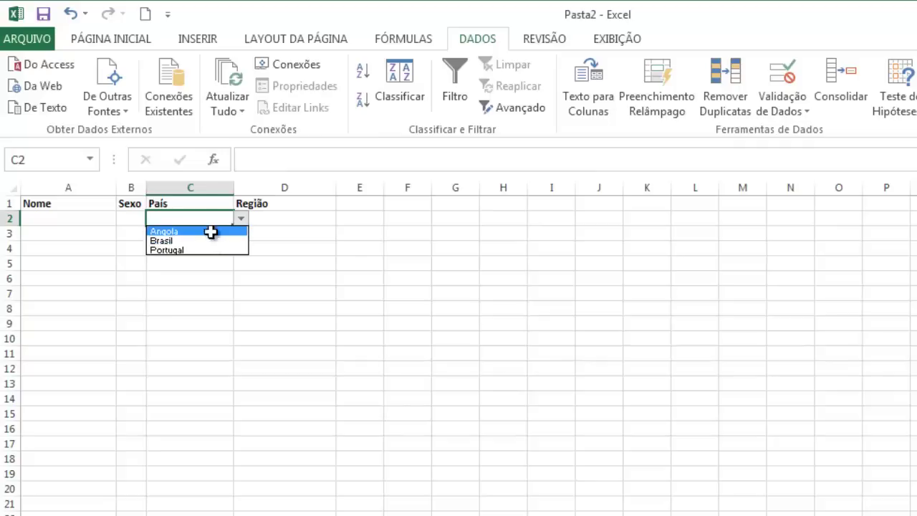
click(211, 232)
click(241, 219)
click(224, 241)
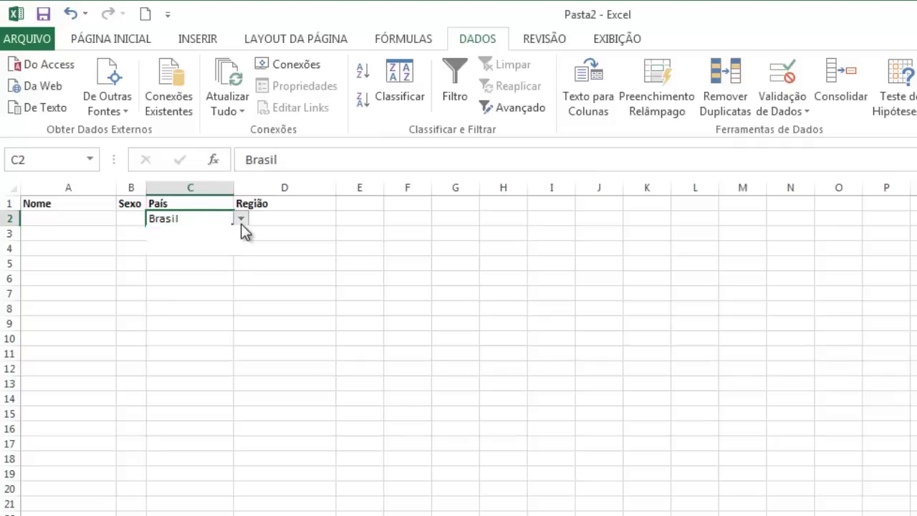
click(241, 218)
click(221, 249)
click(262, 221)
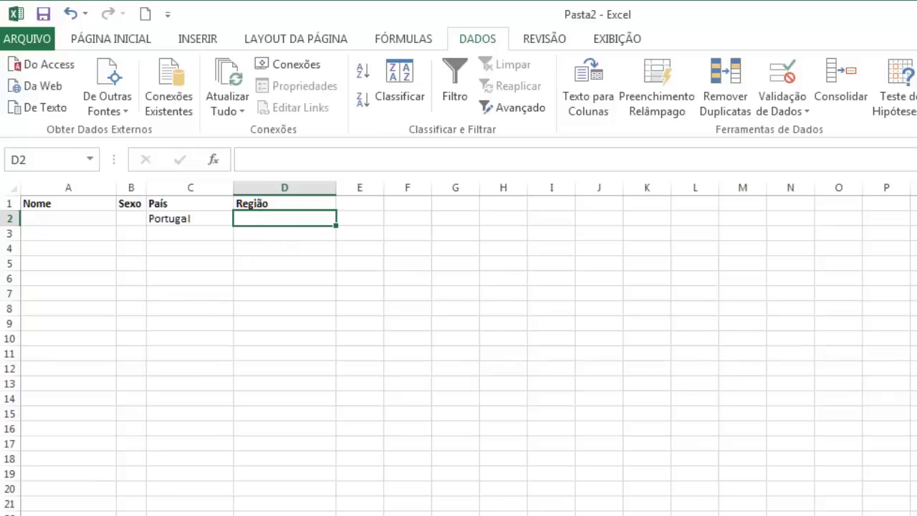
Step: Check the Angola region range, then pick Angola in C2
click(205, 219)
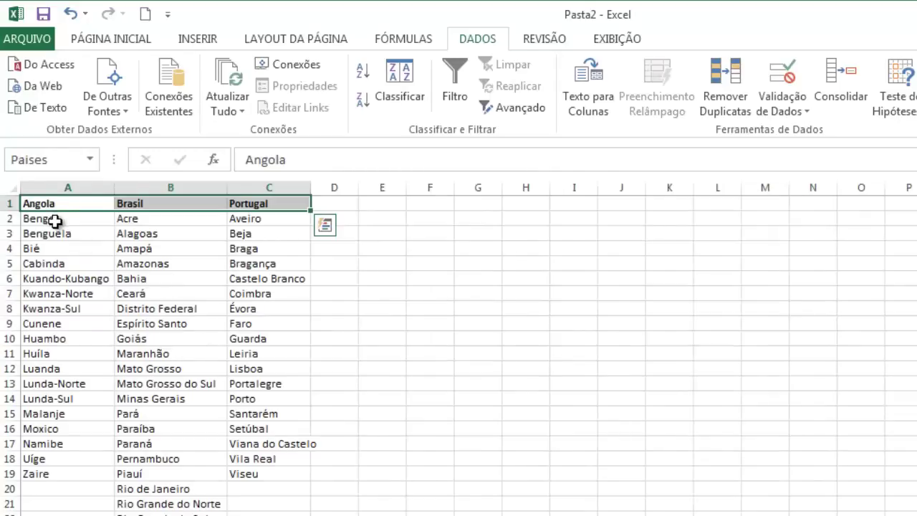
drag(57, 218, 57, 481)
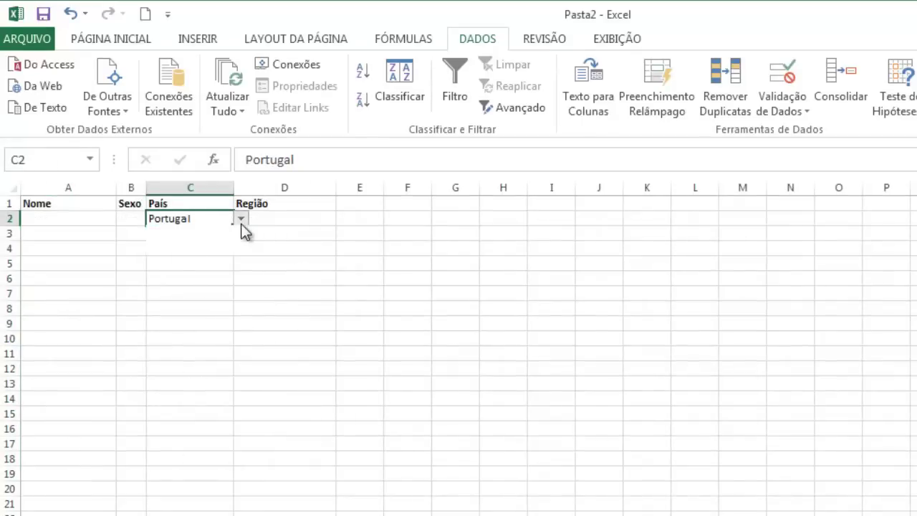
click(240, 219)
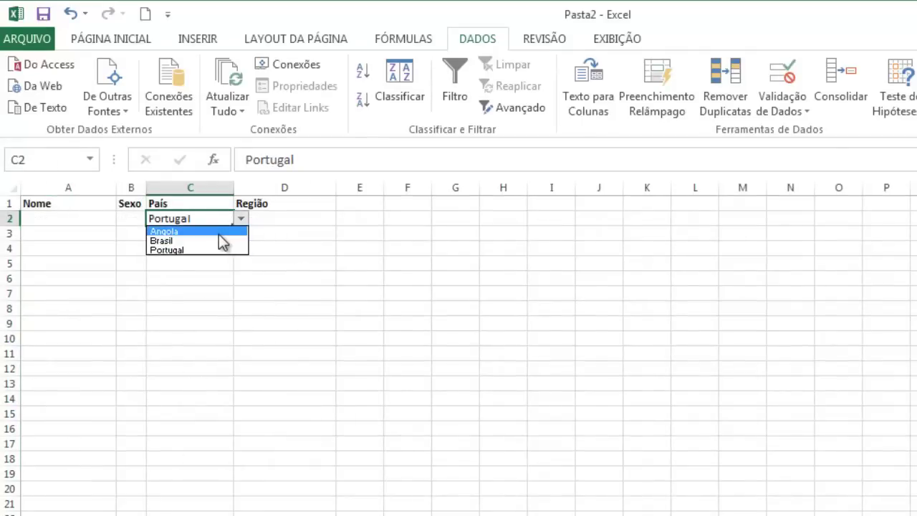
click(213, 232)
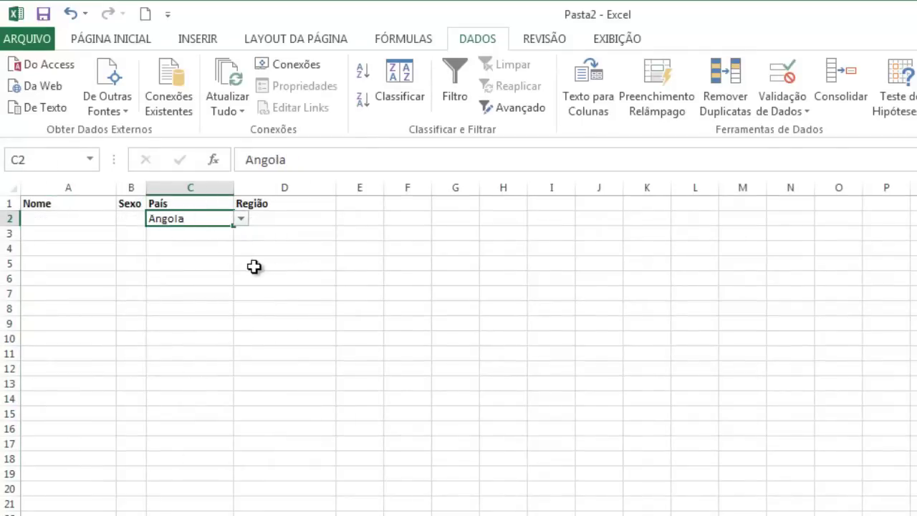
click(266, 218)
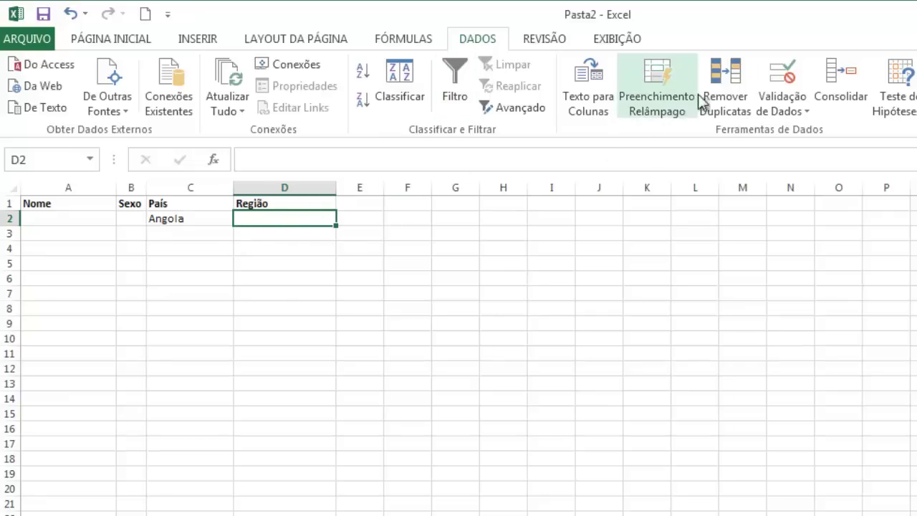
Step: Set D2's validation to Lista and begin the source =INDIRETO($C$2 in Fonte
click(783, 78)
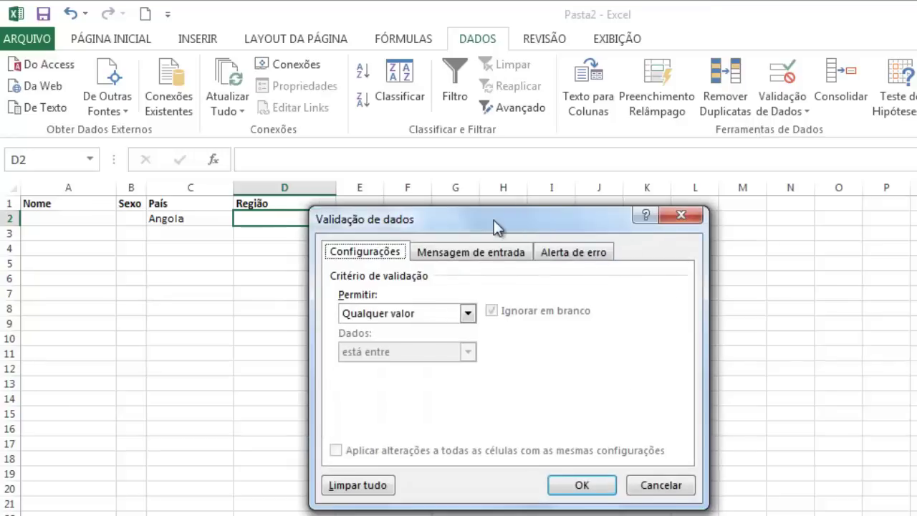
drag(494, 220, 562, 215)
click(457, 315)
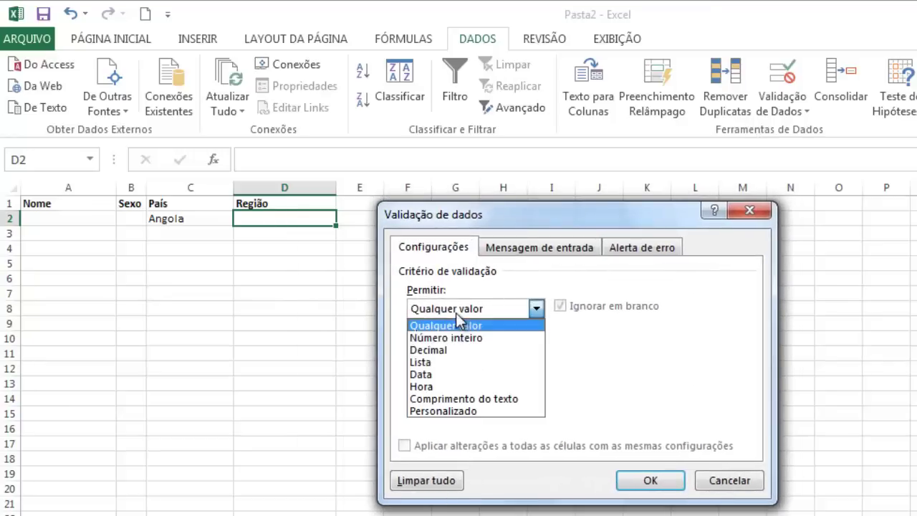
click(435, 363)
click(436, 384)
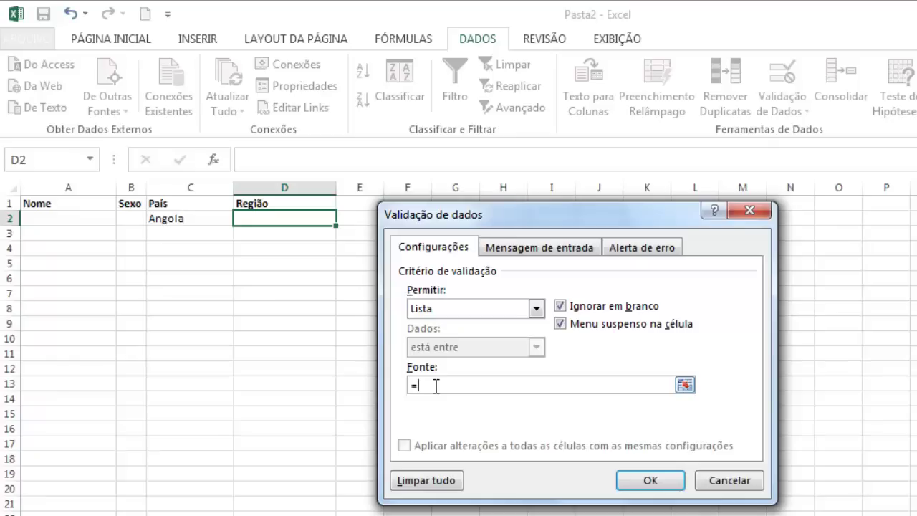
key(alt+Tab)
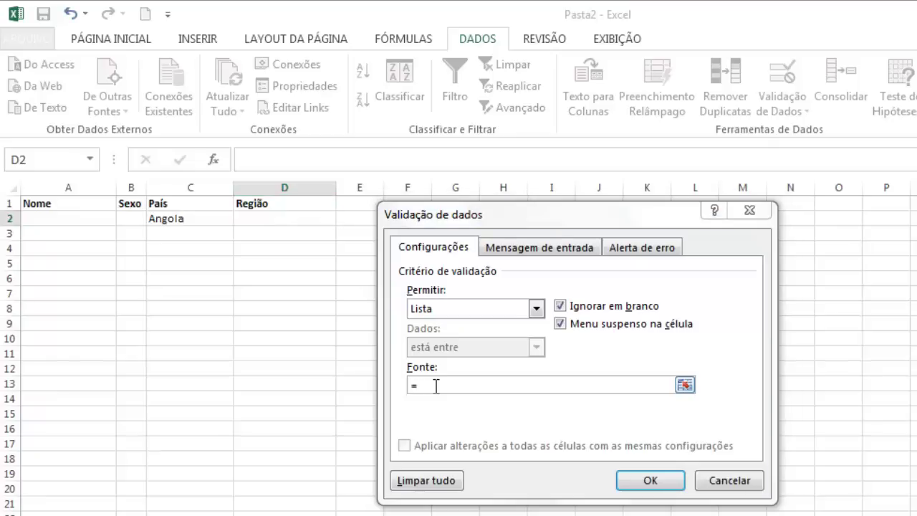
key(alt+Tab)
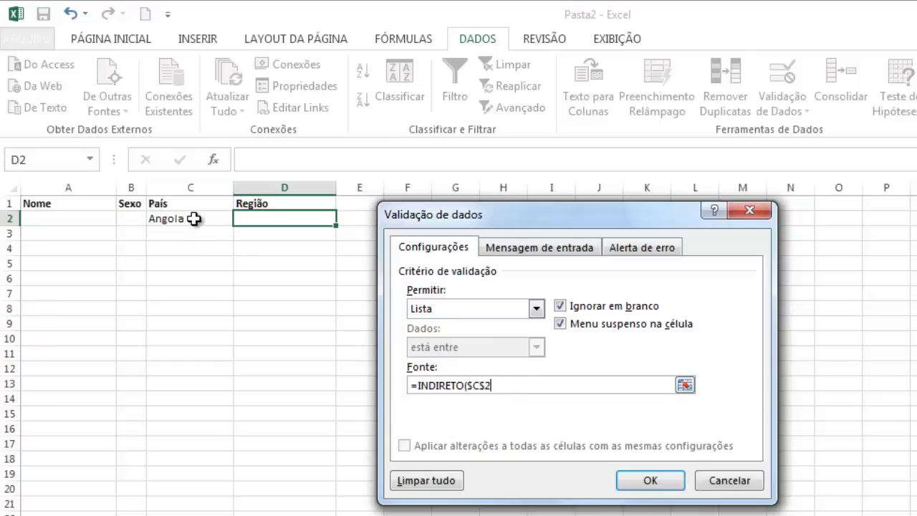
Step: Complete D2's list source as =INDIRETO(C2) with a relative row, and confirm
text())
click(480, 386)
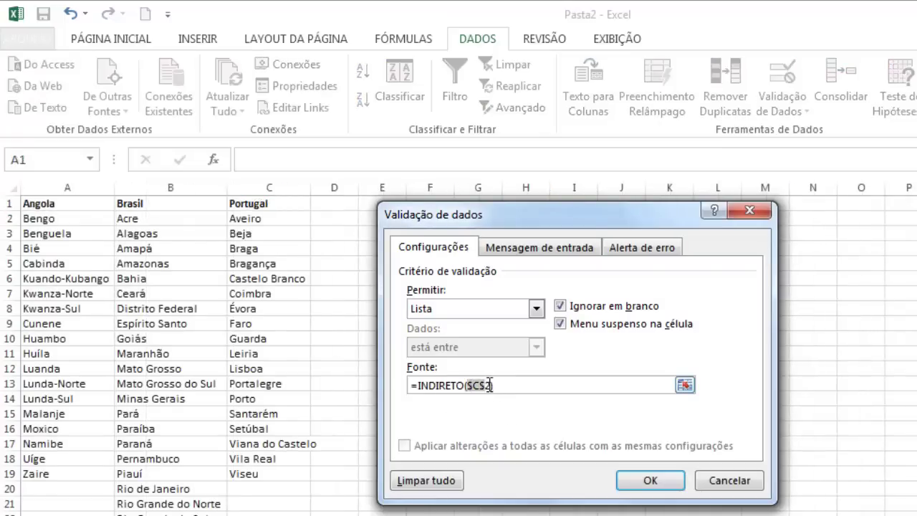
click(483, 386)
key(BackSpace)
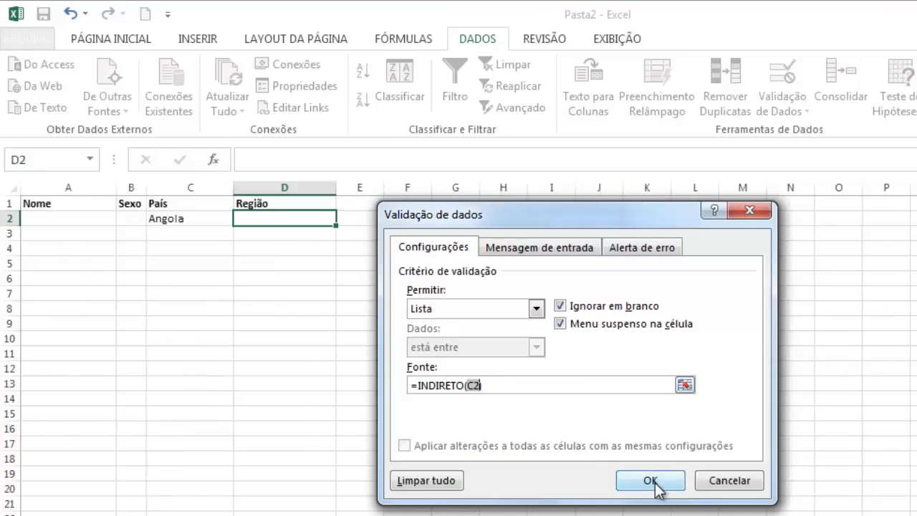
click(650, 481)
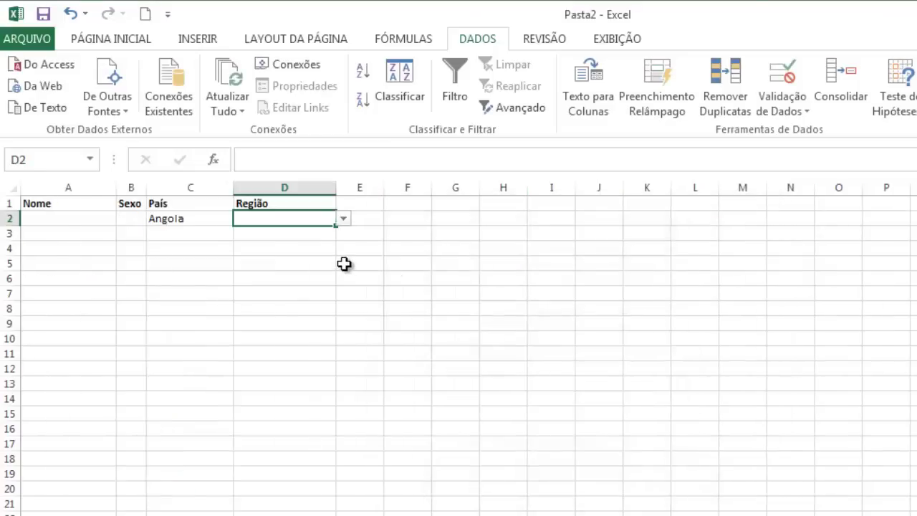
Step: Pick Brasil as the País in C2 and check the Região choices it offers in D2
click(184, 219)
click(241, 218)
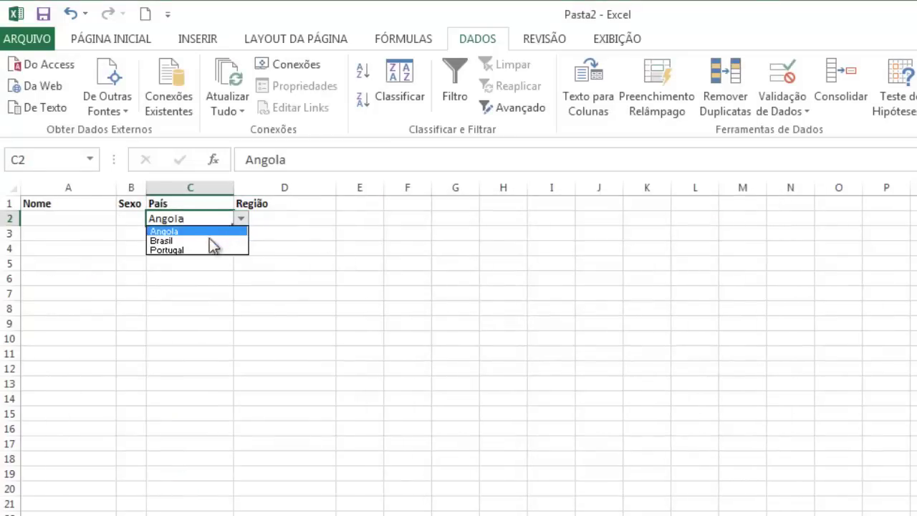
click(210, 241)
click(307, 224)
click(344, 218)
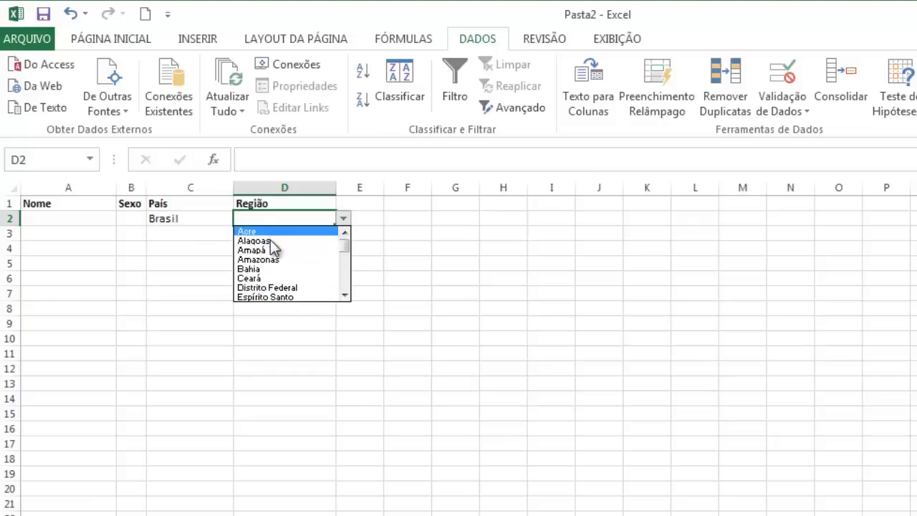
click(187, 219)
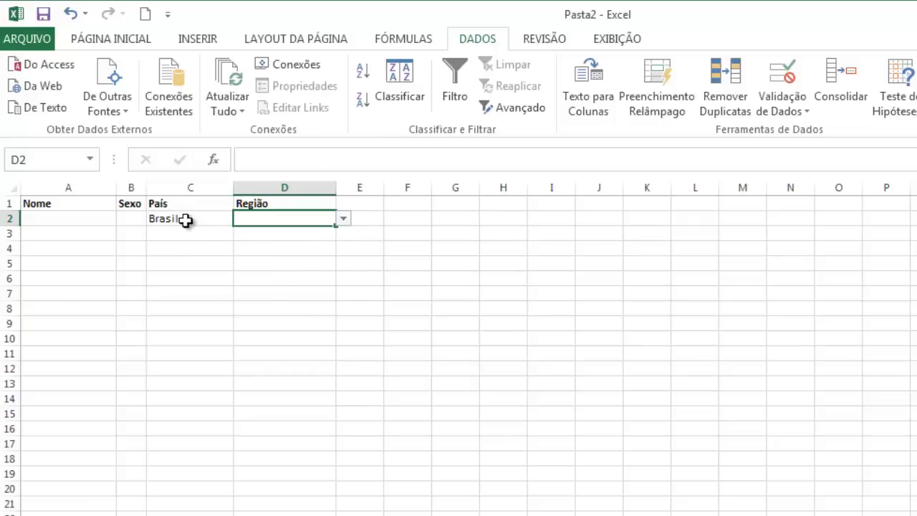
Step: Change C2 to Portugal and choose Braga from D2's list of Portuguese districts
click(188, 219)
click(241, 219)
click(219, 249)
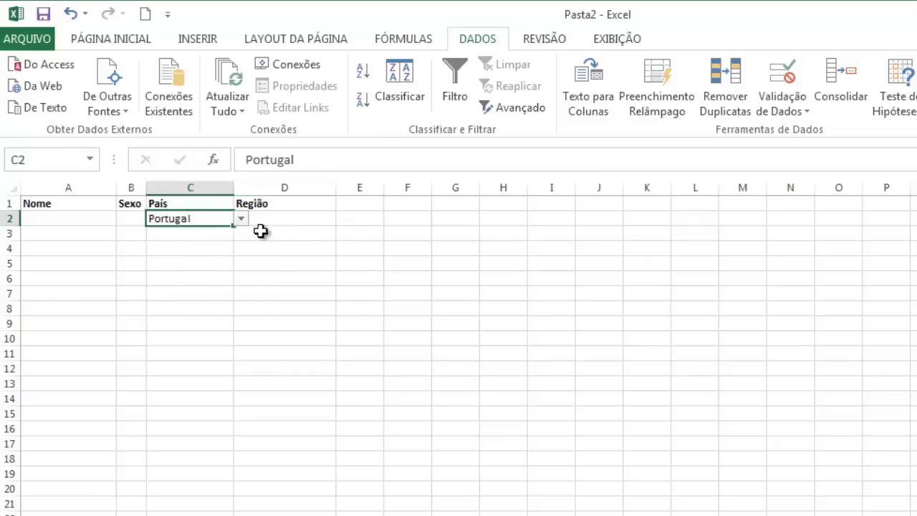
click(274, 219)
click(344, 219)
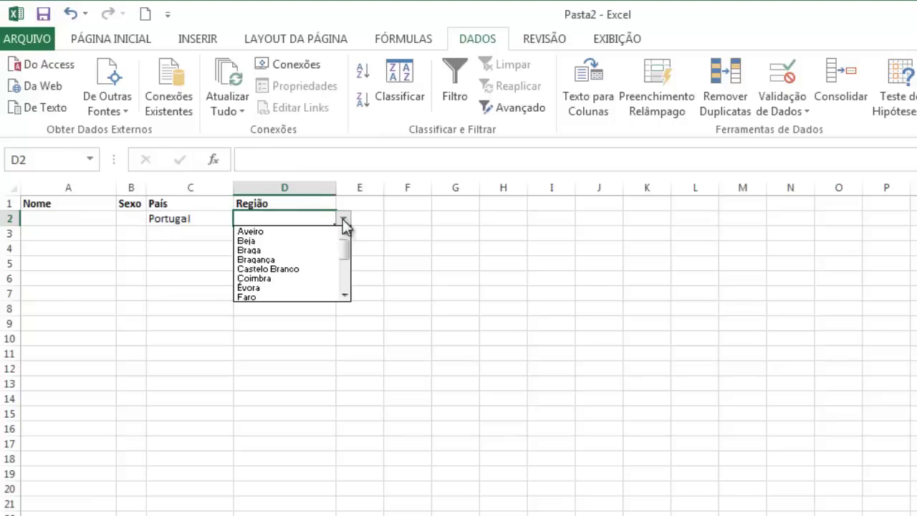
click(278, 251)
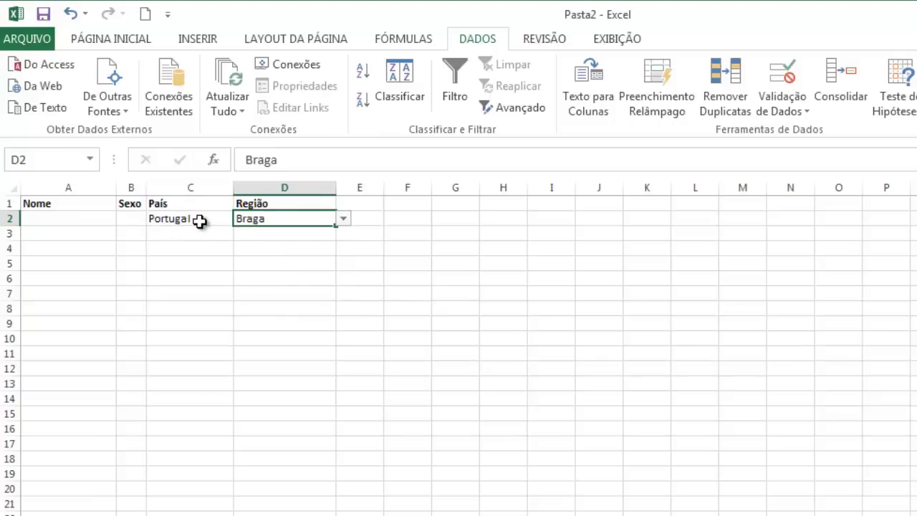
click(200, 220)
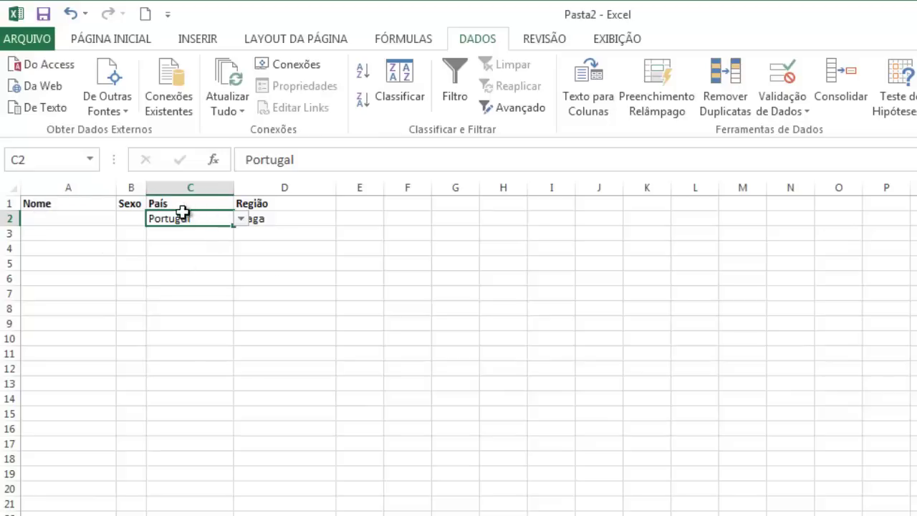
click(205, 38)
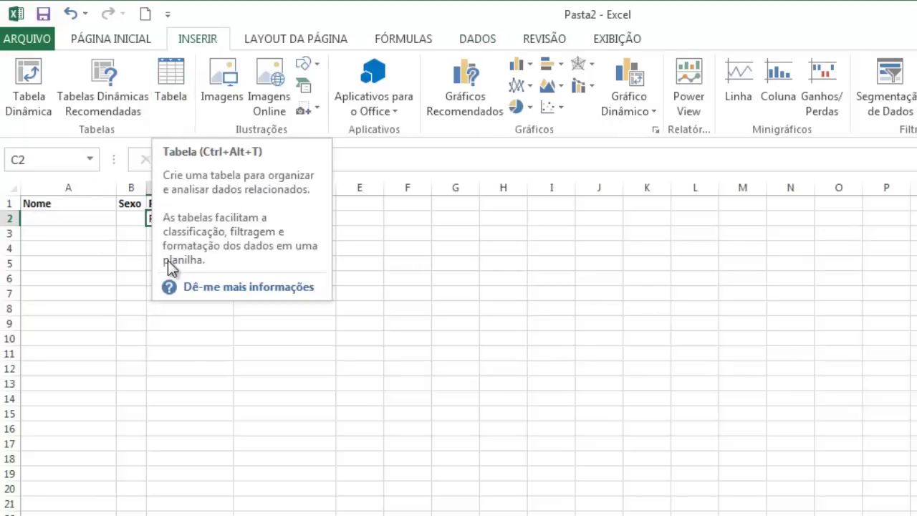
Step: Convert the Nome/Sexo/País/Região range A1:D2 into table Tabela1 with 'Minha tabela tem cabeçalhos' checked
click(118, 220)
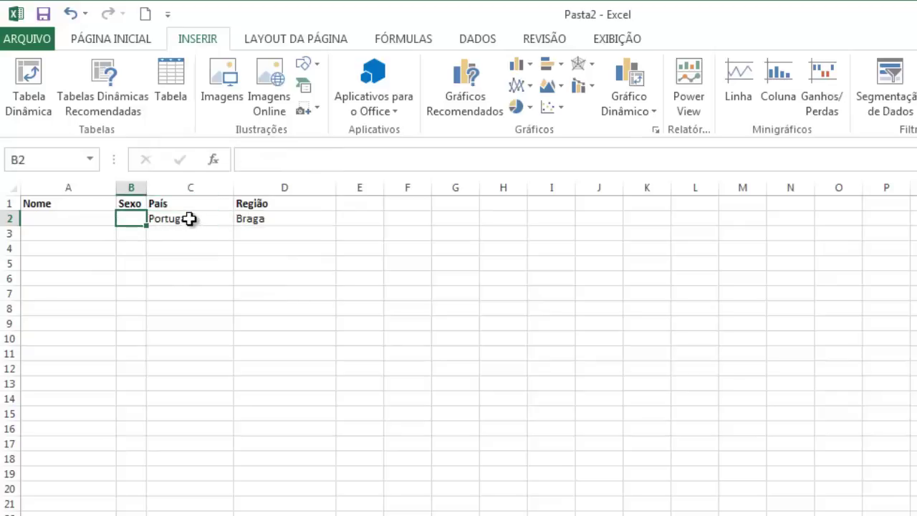
click(167, 86)
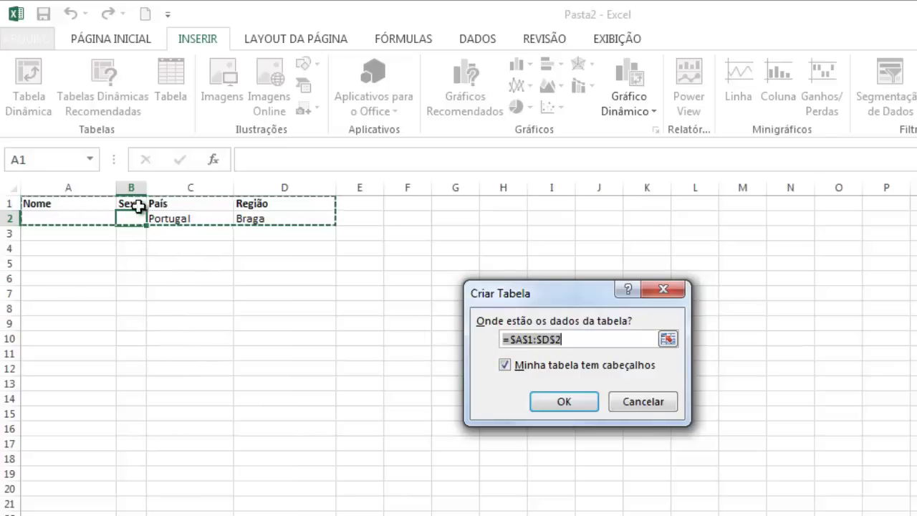
click(560, 403)
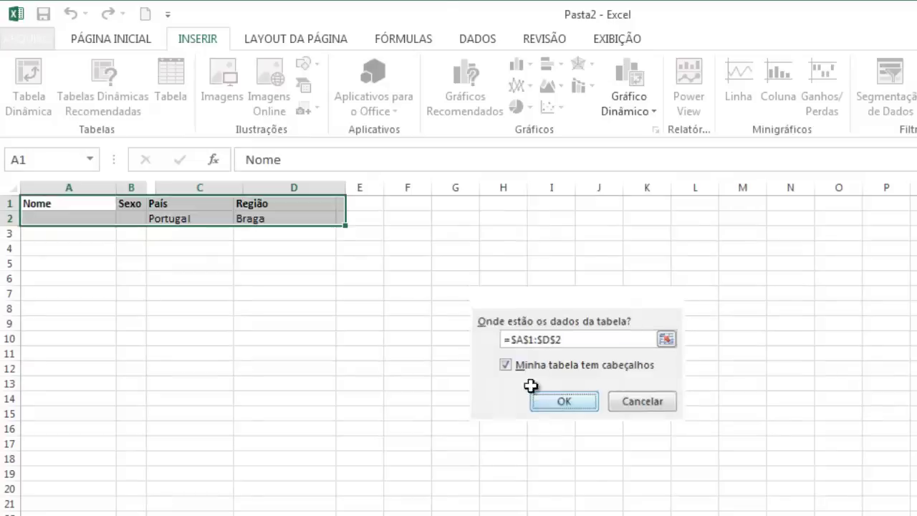
click(277, 220)
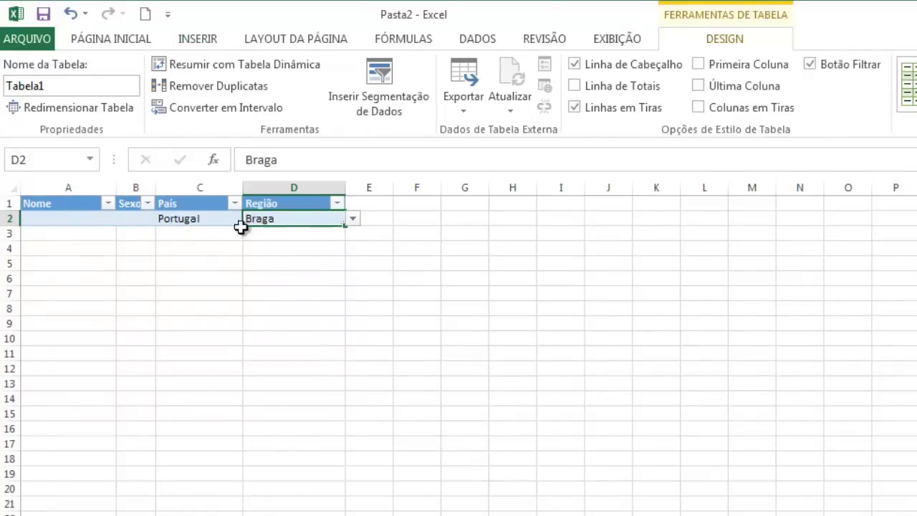
Step: Enter a name in A2 and sex M in B2, extending the table with a new row
click(79, 219)
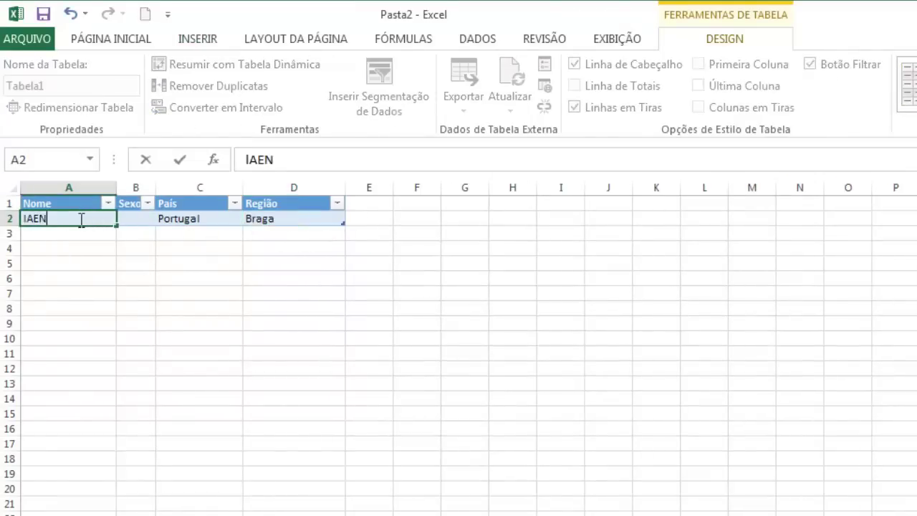
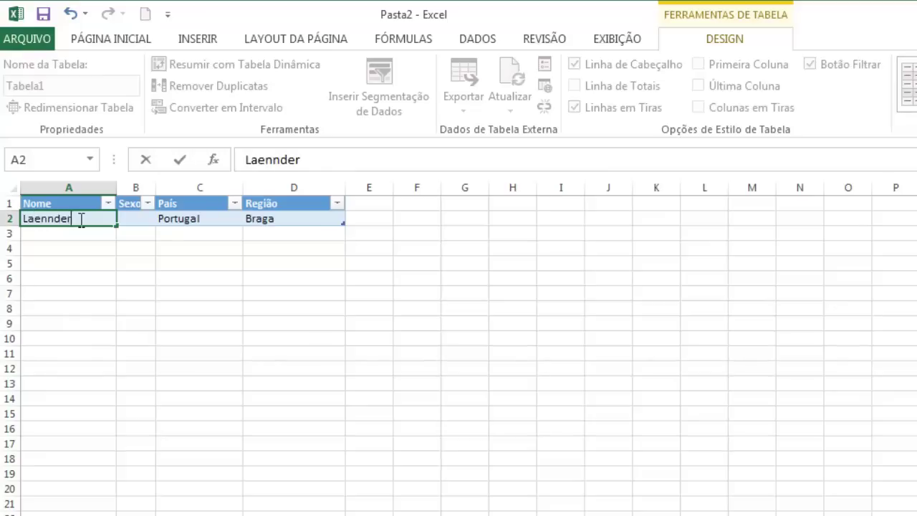
click(144, 219)
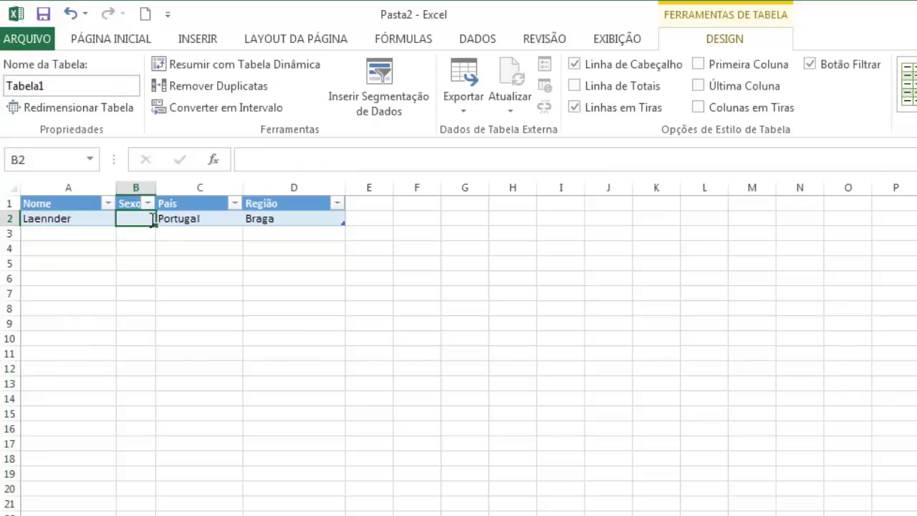
text(M)
double_click(278, 222)
key(Tab)
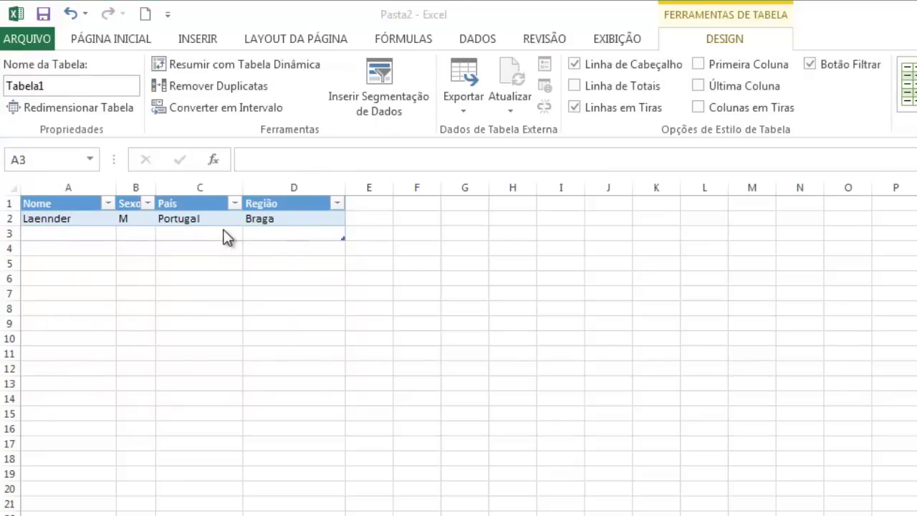
Step: Set row 3 to País Angola and Região Kuando-Kubango from the dropdowns
click(221, 235)
click(249, 234)
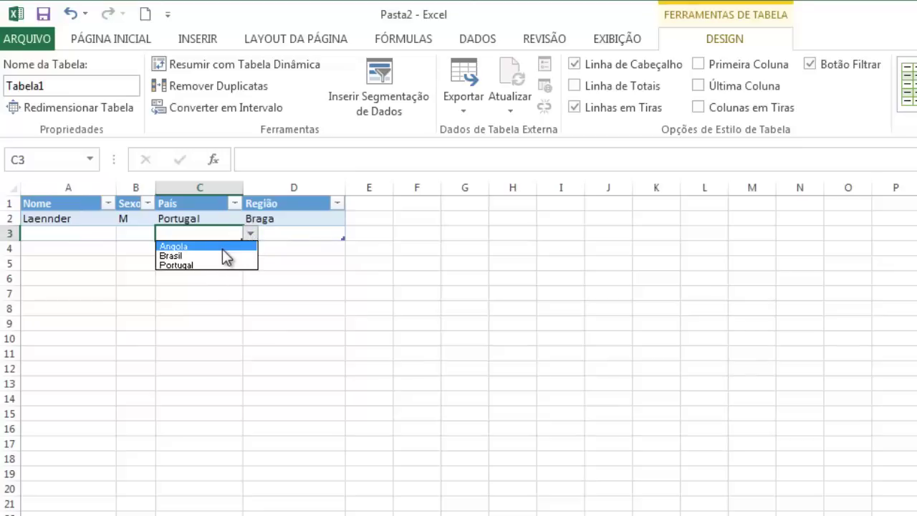
click(220, 247)
click(297, 236)
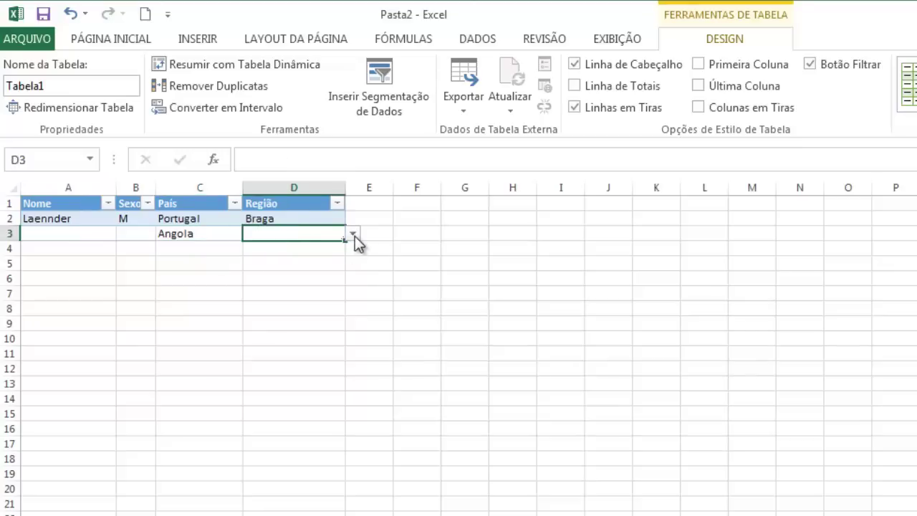
click(353, 234)
click(319, 284)
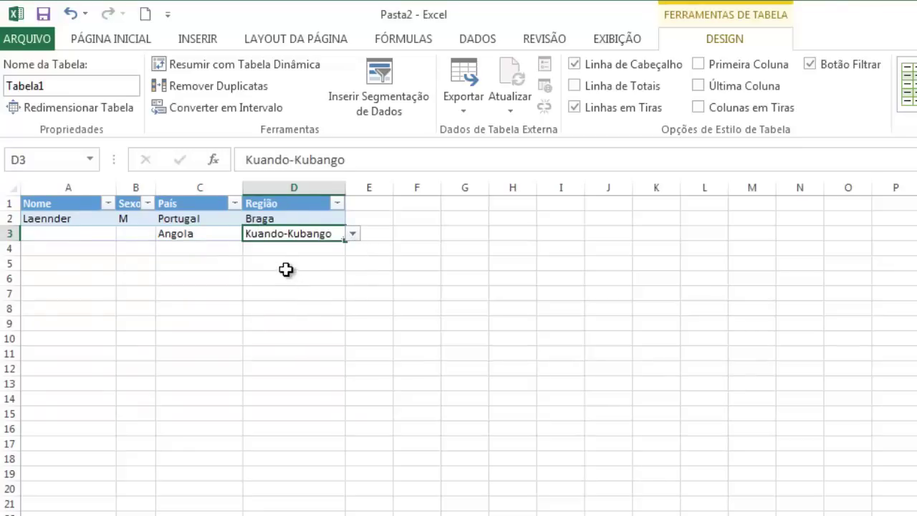
Step: Add row 4 with País Portugal and Região Braga chosen from the dropdowns
key(Tab)
click(172, 248)
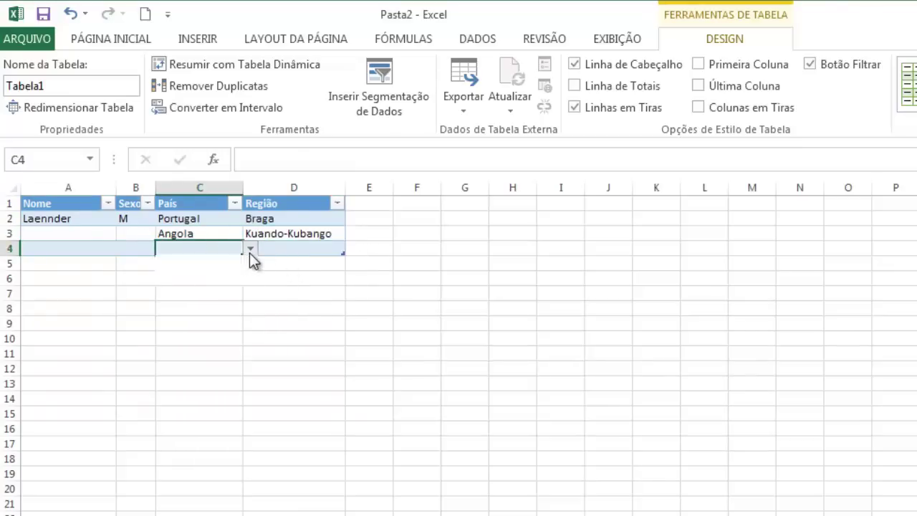
click(250, 251)
click(218, 280)
click(296, 249)
click(353, 248)
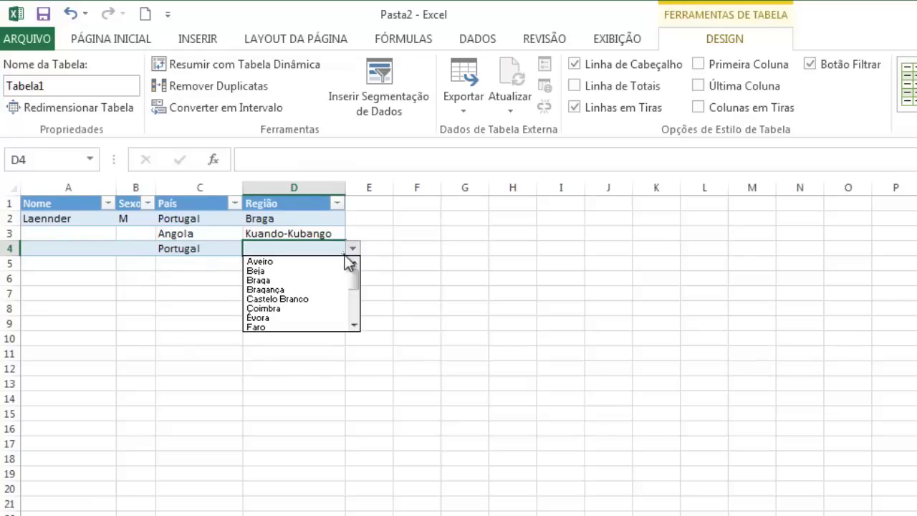
click(309, 283)
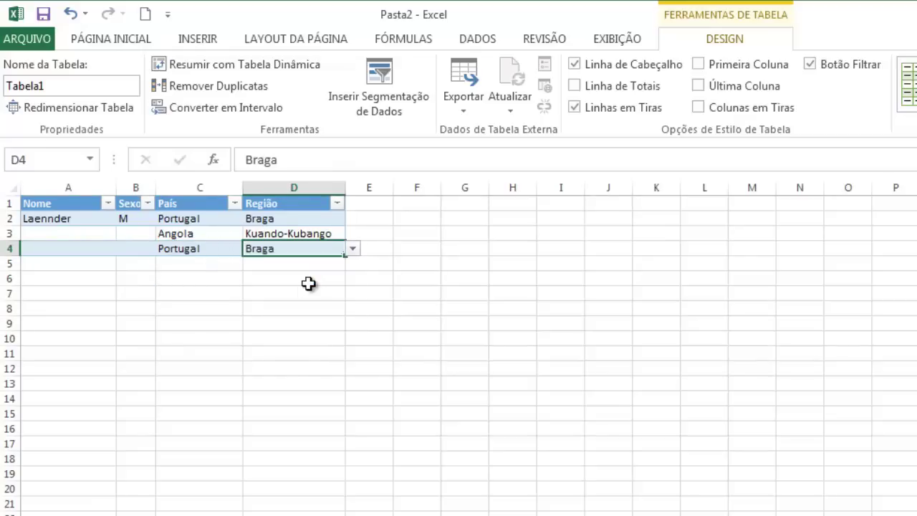